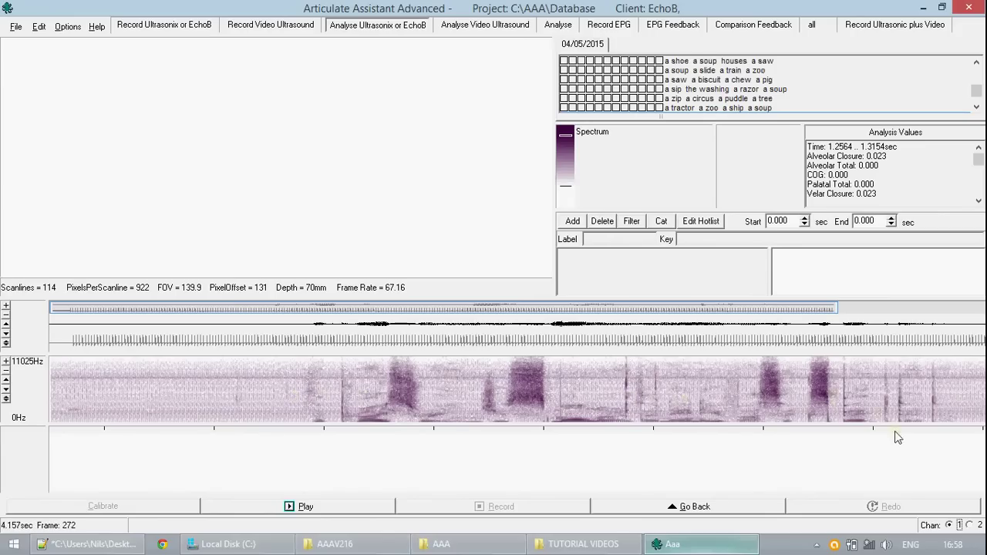
Check the second channel's spectrogram, then select 2.260–2.437 s on the speech channel
click(969, 525)
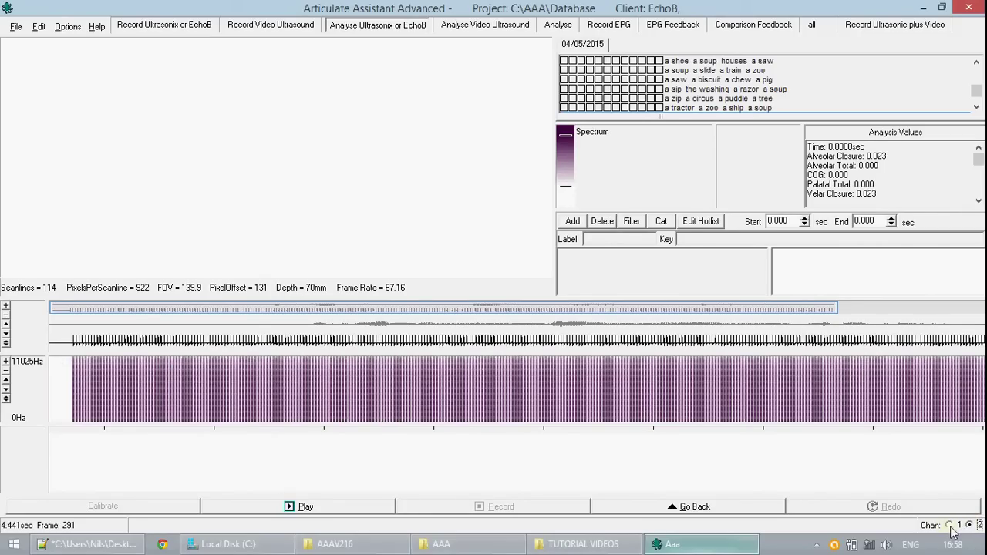
click(949, 525)
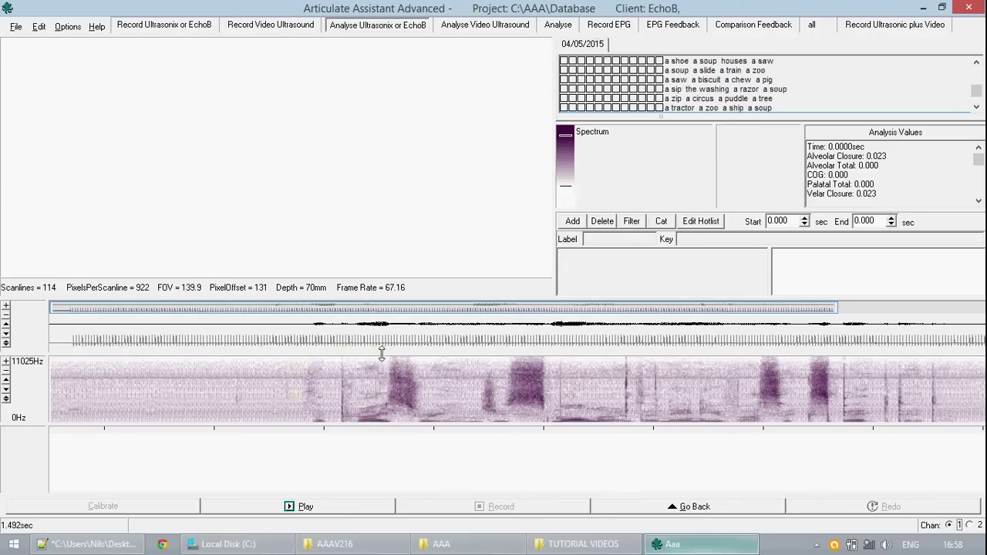
click(508, 338)
shift+click(545, 345)
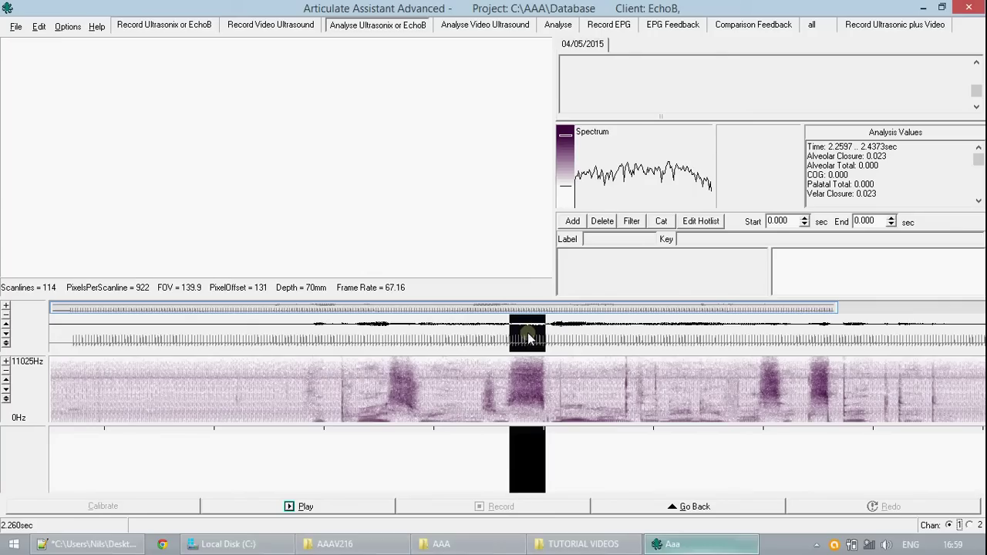
Annotate the selection as an /s/ fricative segment and move the analysis point to 2.146 s
right_click(528, 339)
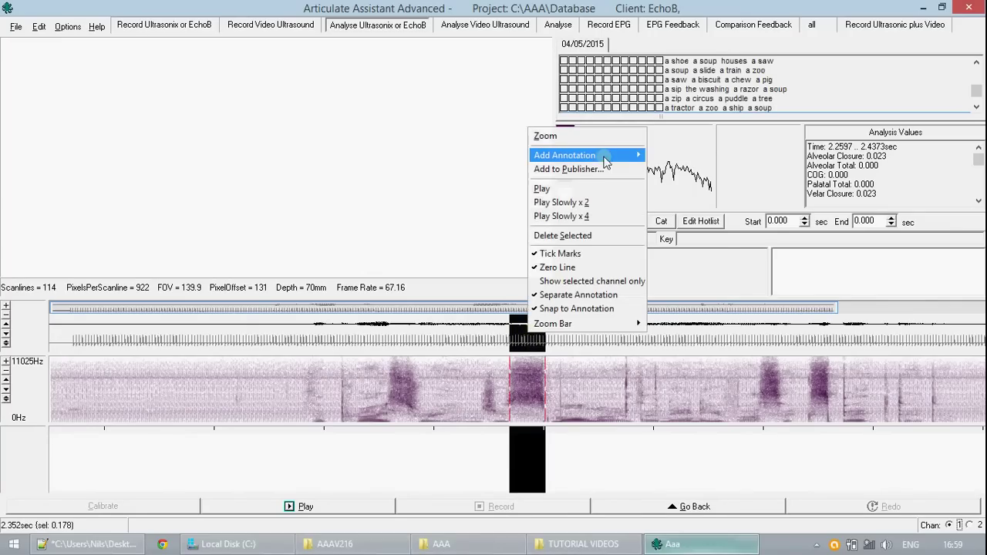
mouse_move(620, 155)
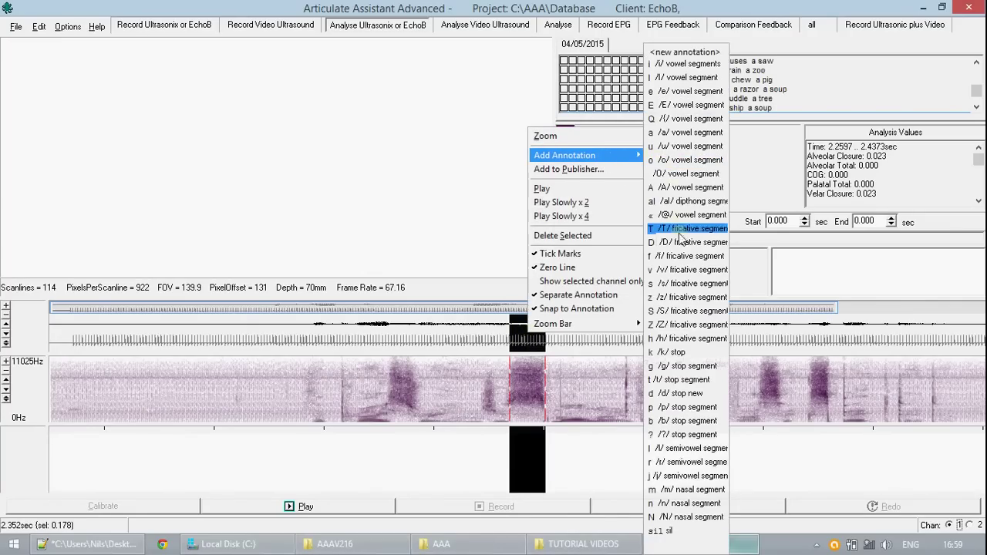
click(681, 286)
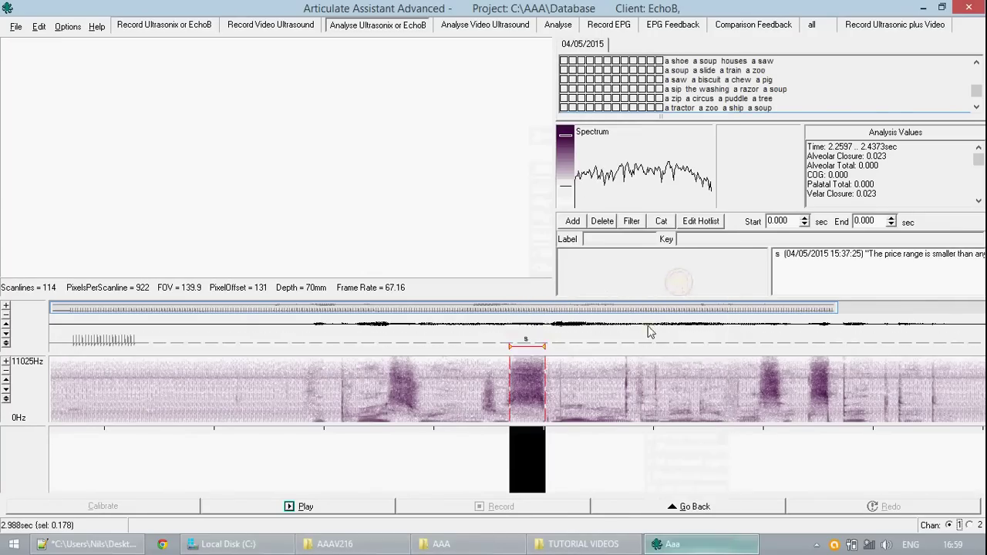
click(486, 374)
click(487, 379)
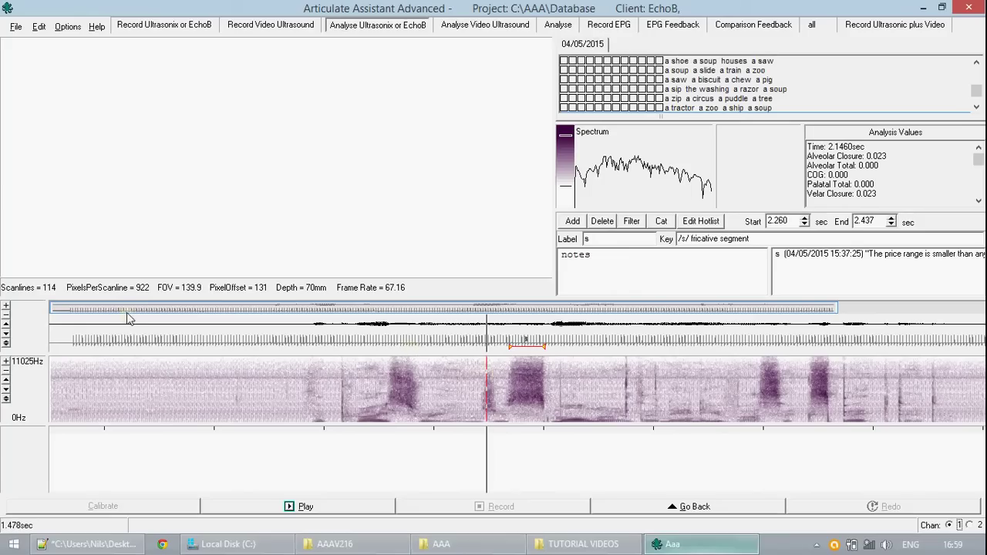
Shift the view later in the recording and zoom the waveform and spectrogram in
drag(127, 317, 176, 314)
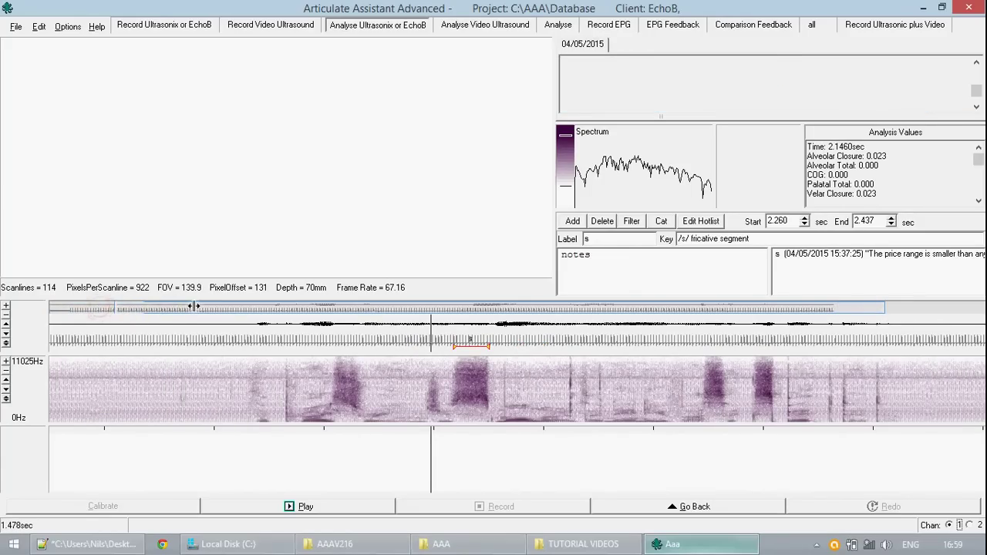
drag(229, 306, 251, 306)
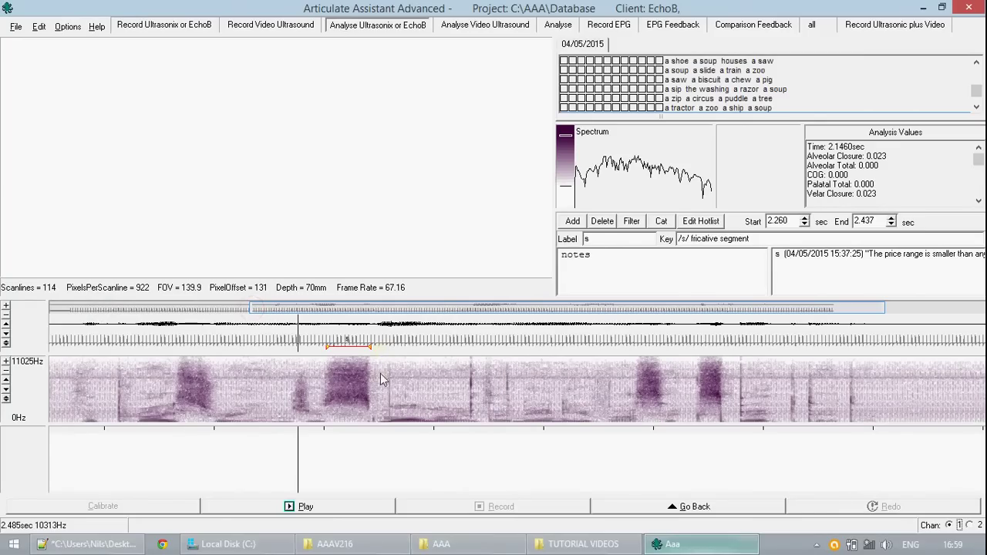
Load the 'The price range is smaller than any of us expected.' recording in the recording view
click(164, 24)
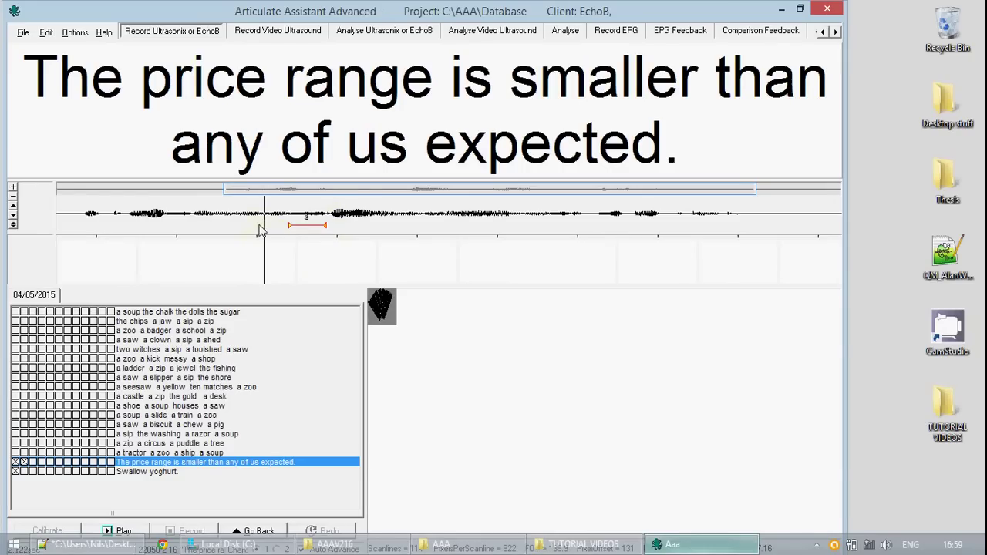
click(18, 470)
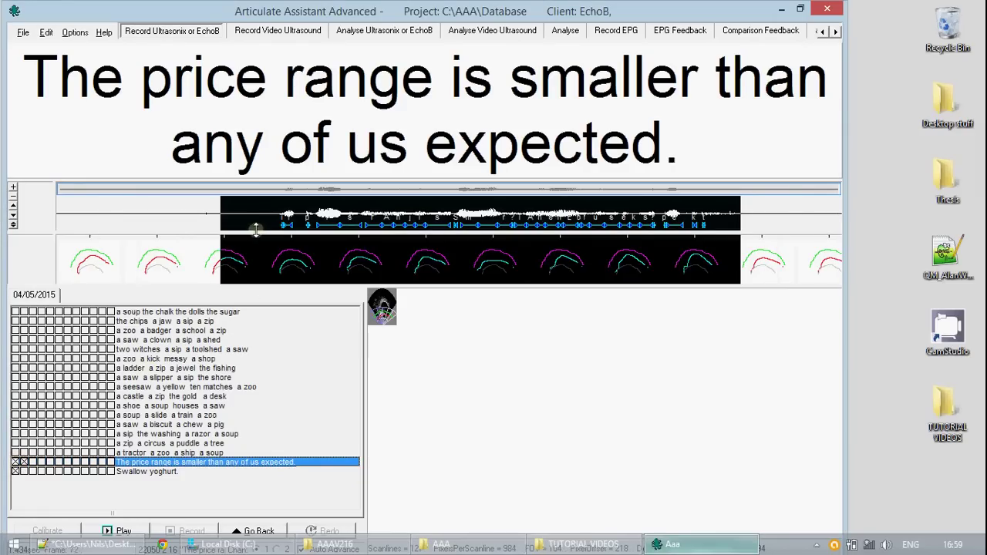
Zoom the analysis view's tracks in on the spoken portion of the price-range utterance
click(373, 31)
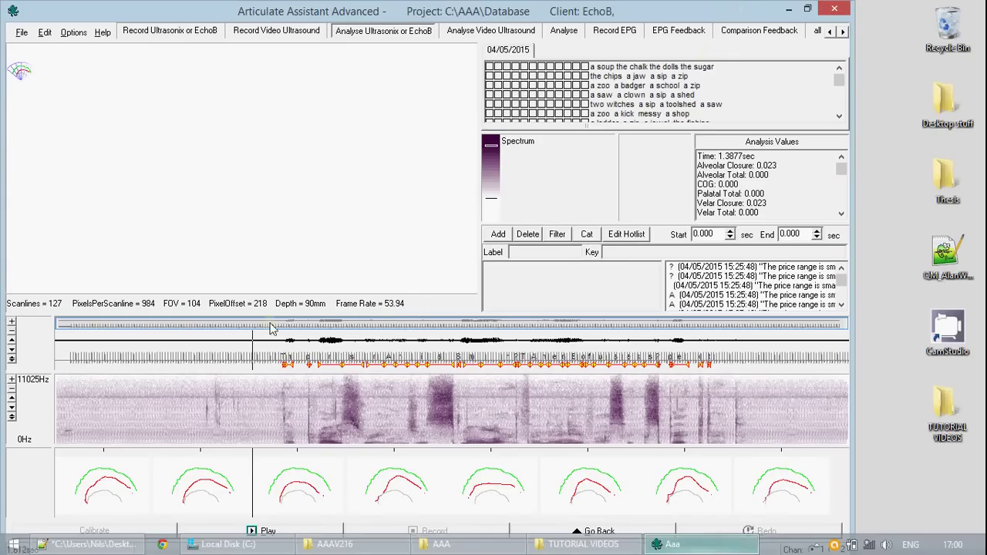
drag(276, 353, 717, 358)
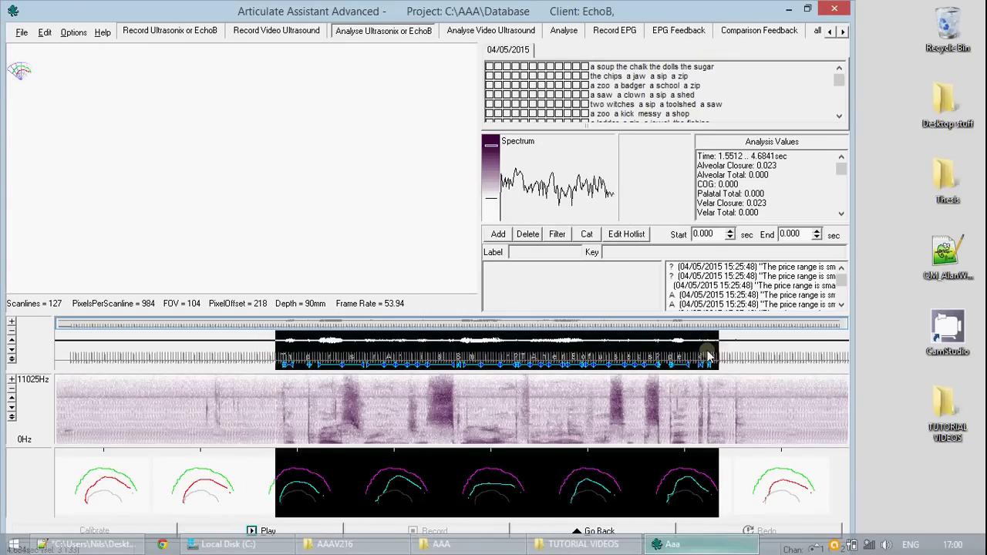
right_click(708, 356)
mouse_move(804, 175)
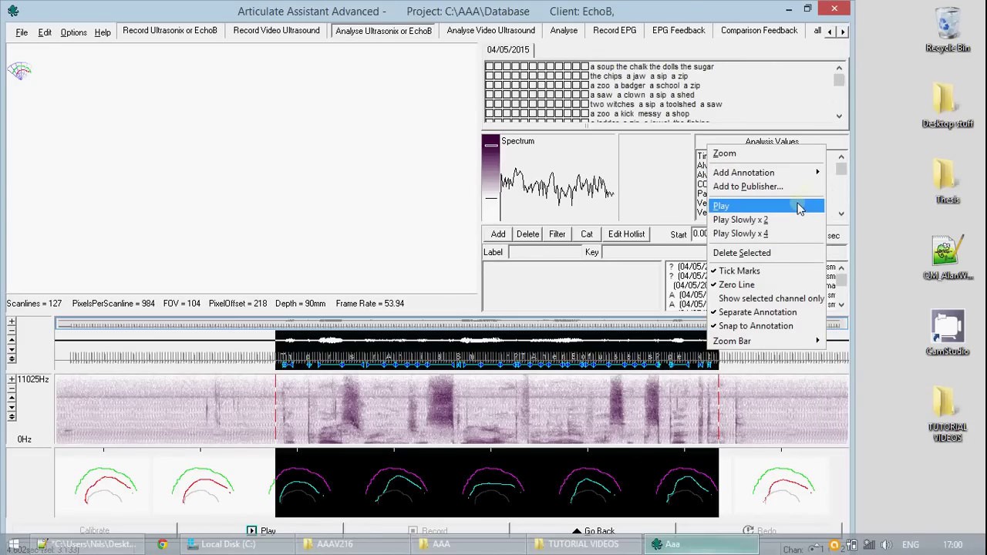
click(762, 153)
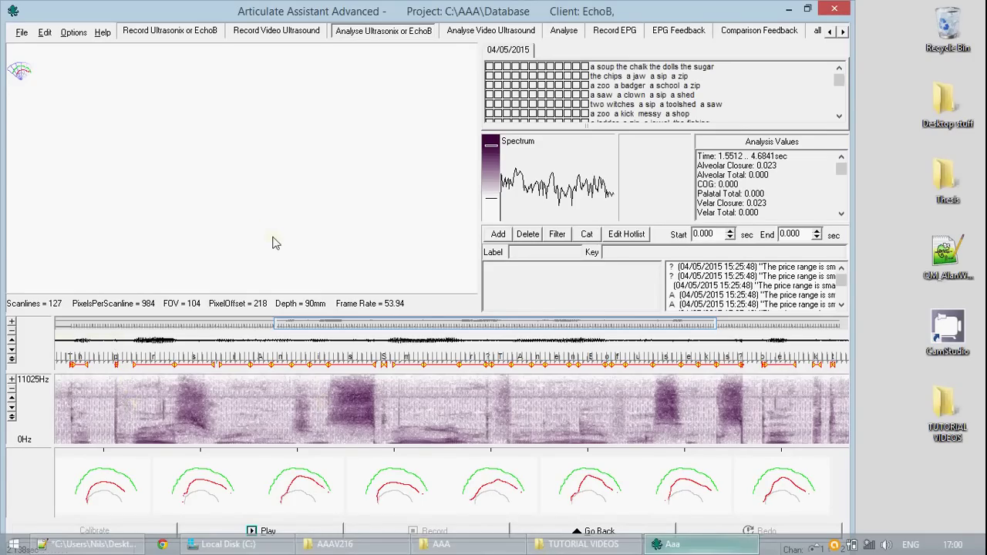
Return to the recording view and maximize the program window
click(163, 32)
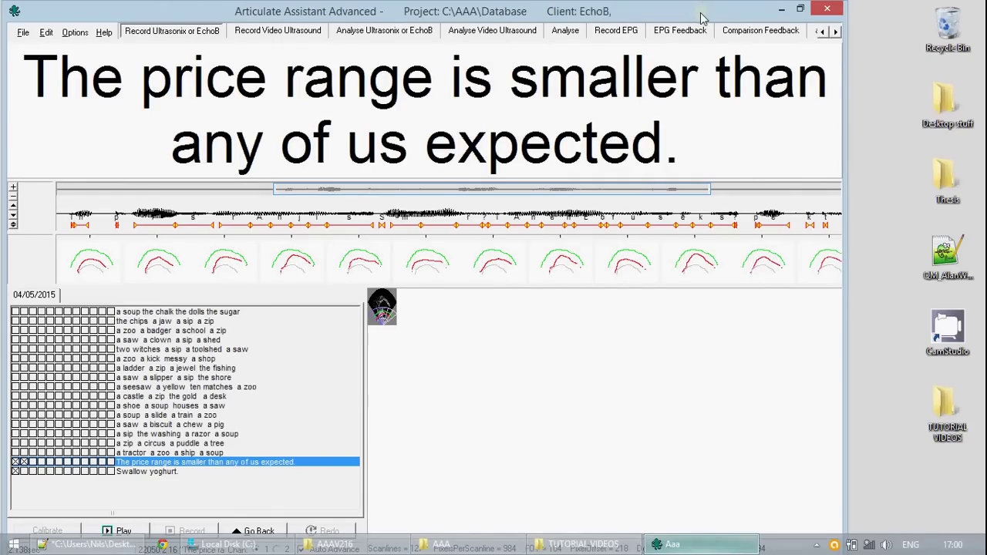
drag(701, 17, 711, 35)
double_click(712, 35)
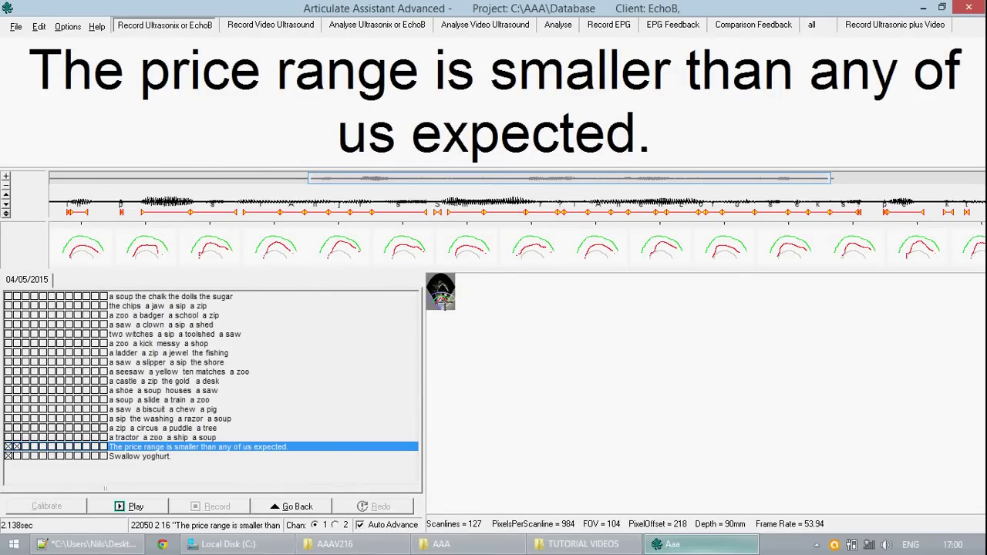
Show the ultrasound image at No Zoom and place the cursor at frame 25, 0.571 s
right_click(445, 283)
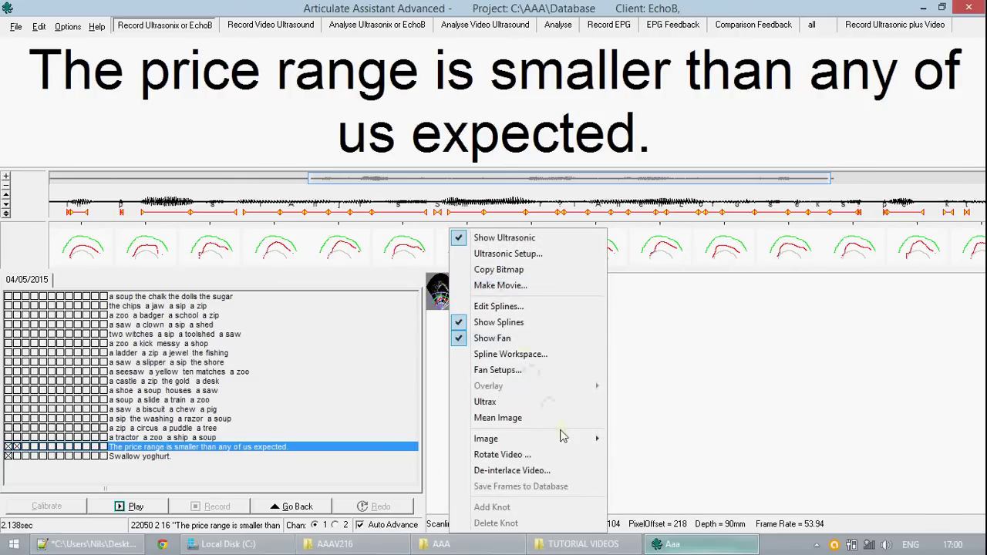
mouse_move(582, 438)
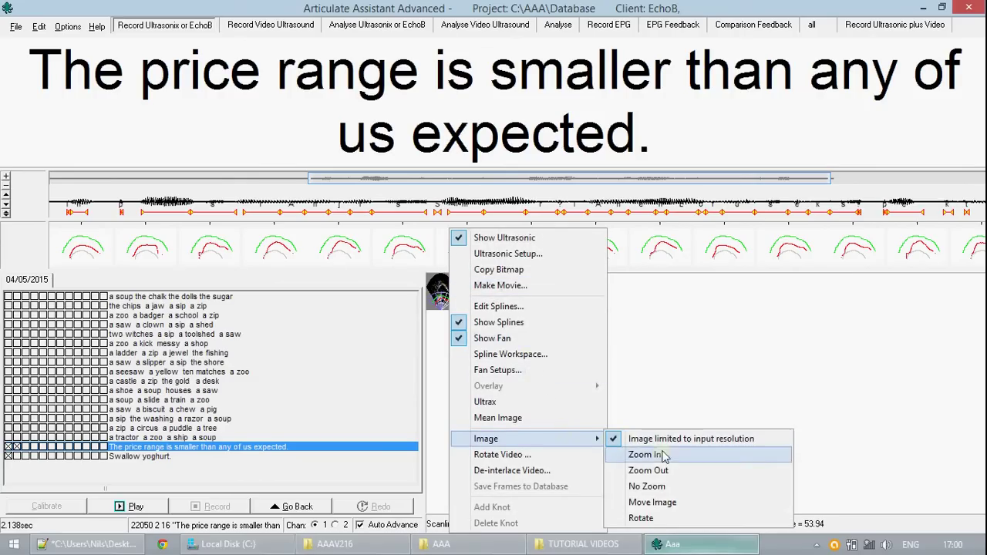
click(683, 486)
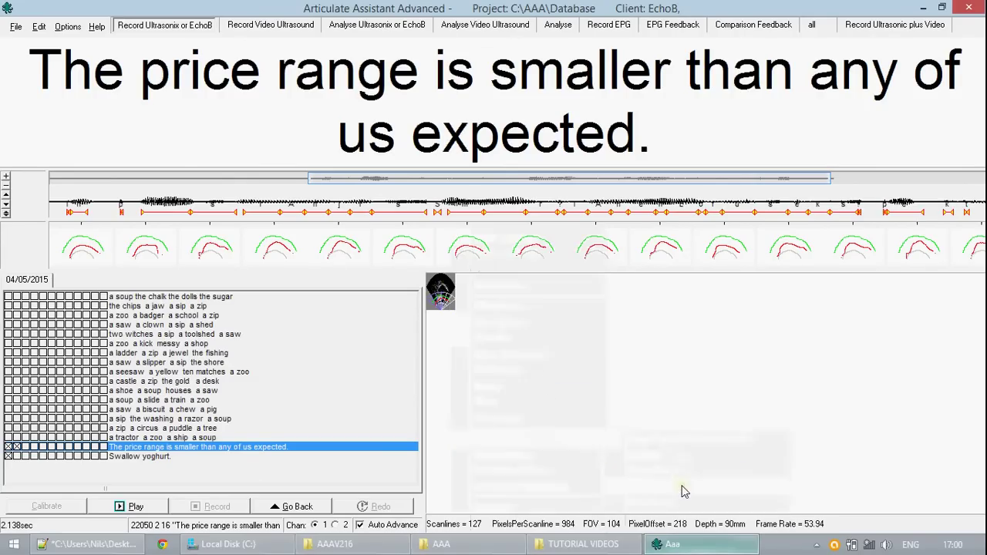
click(161, 198)
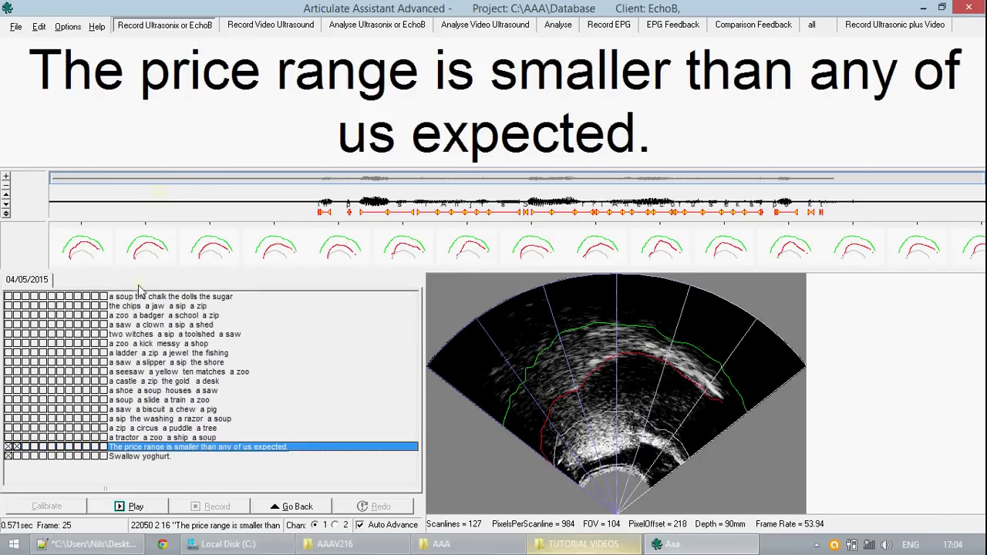
Load the 'Swallow yoghurt.' record and open its Edit Splines dialog near the screen centre
click(8, 457)
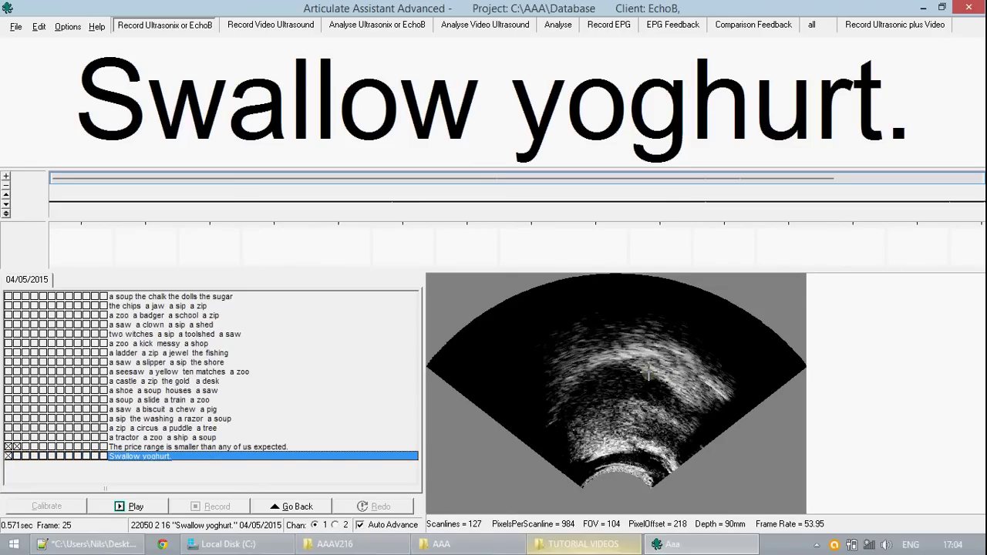
right_click(649, 373)
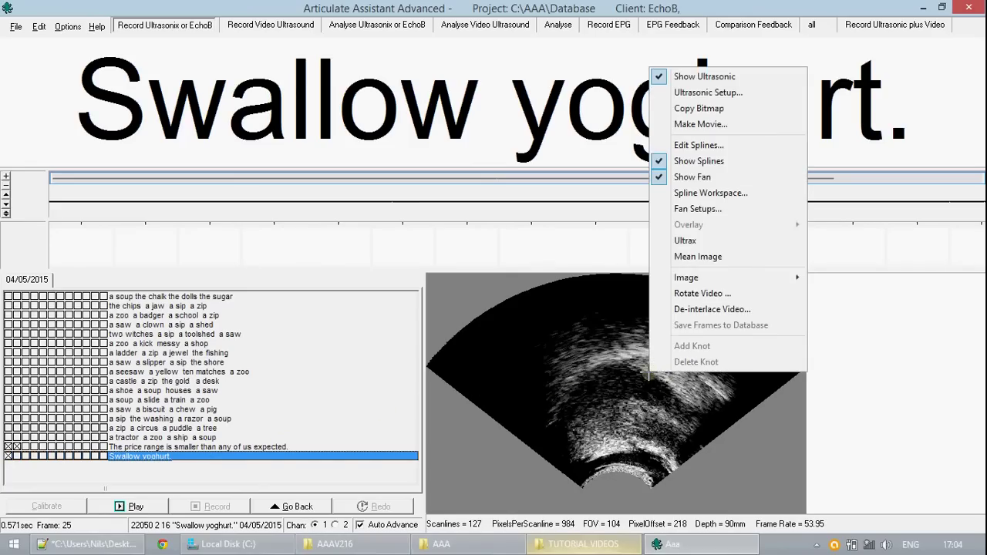
click(757, 146)
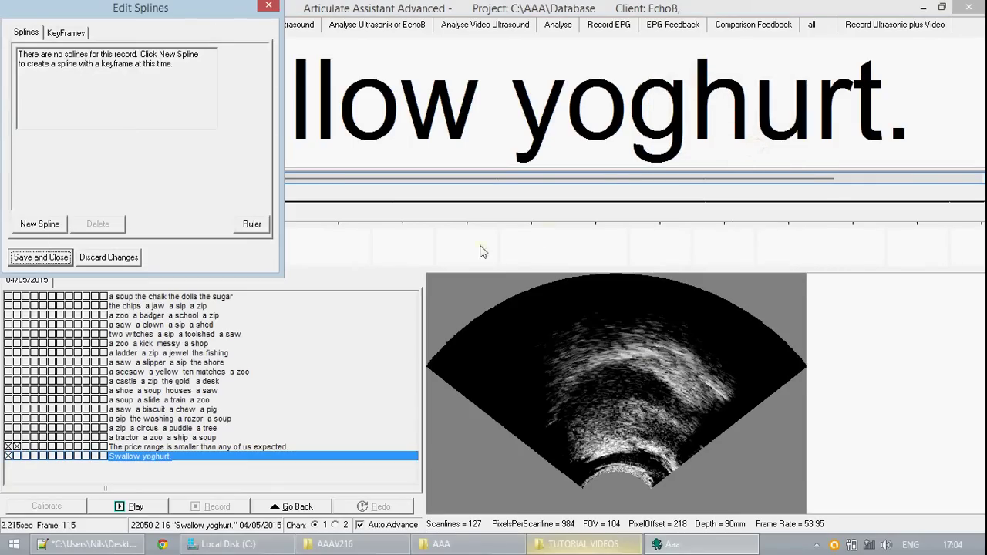
drag(162, 11, 303, 172)
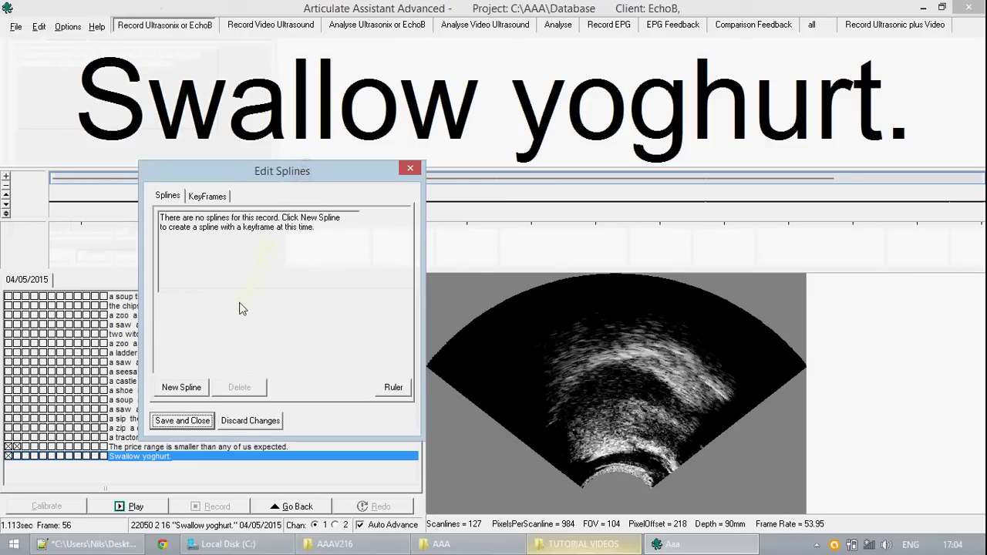
click(205, 195)
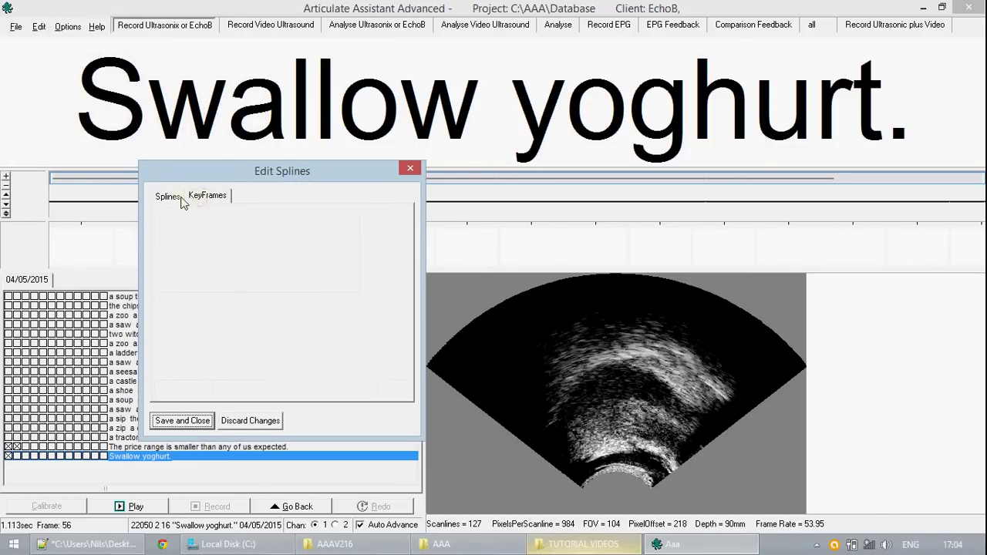
click(168, 196)
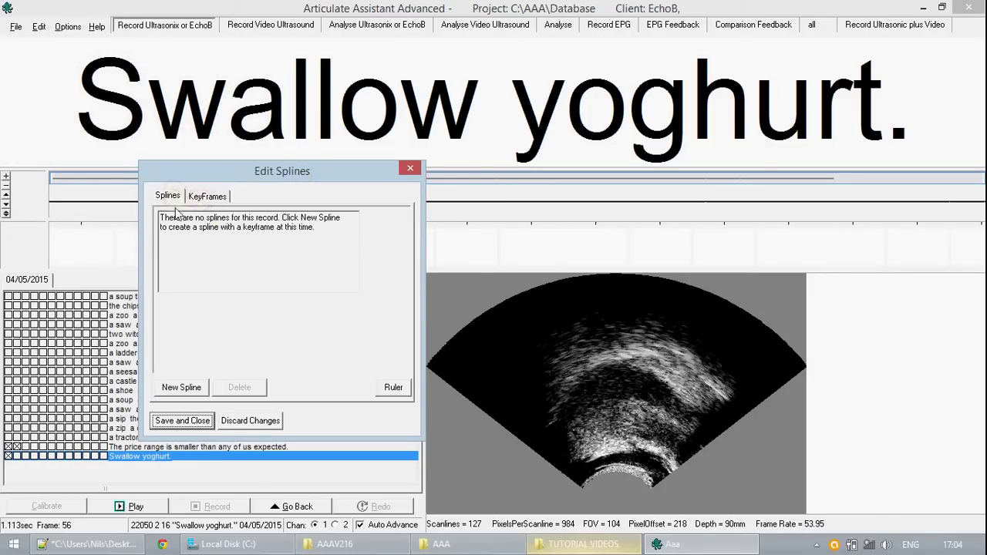
Add Tongue, Roof and Min Tongue fan splines with the sonix D90 104° FOV 20mm Radius preset
click(188, 383)
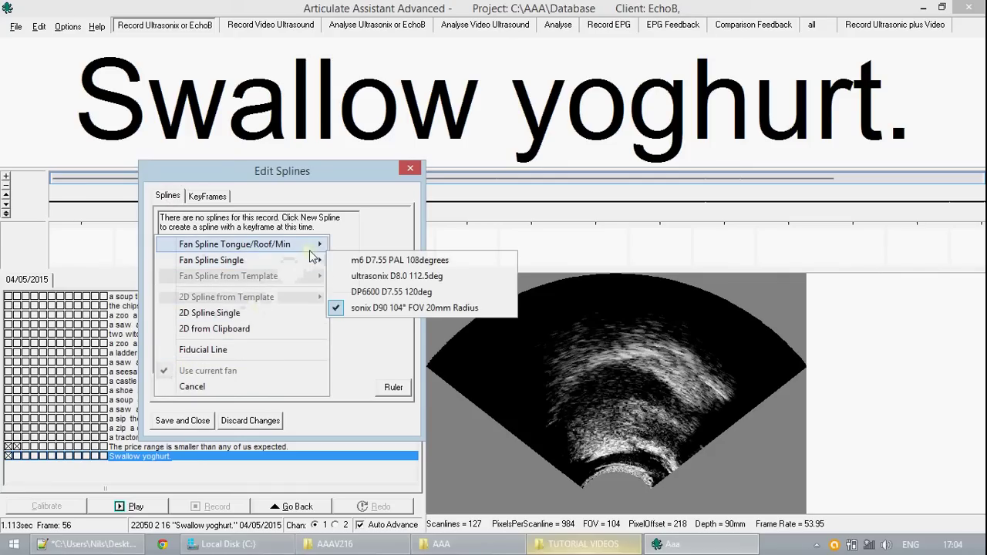
mouse_move(314, 249)
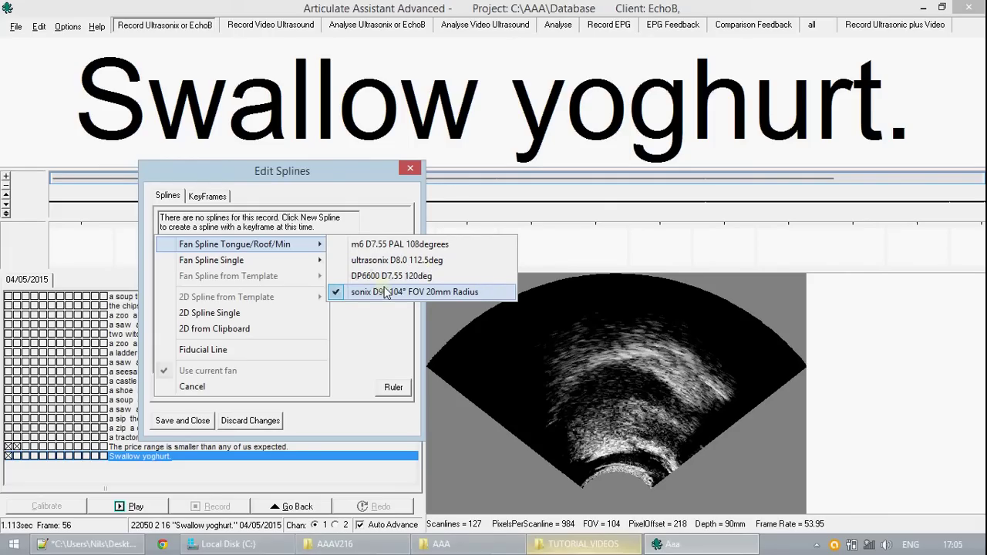
click(483, 292)
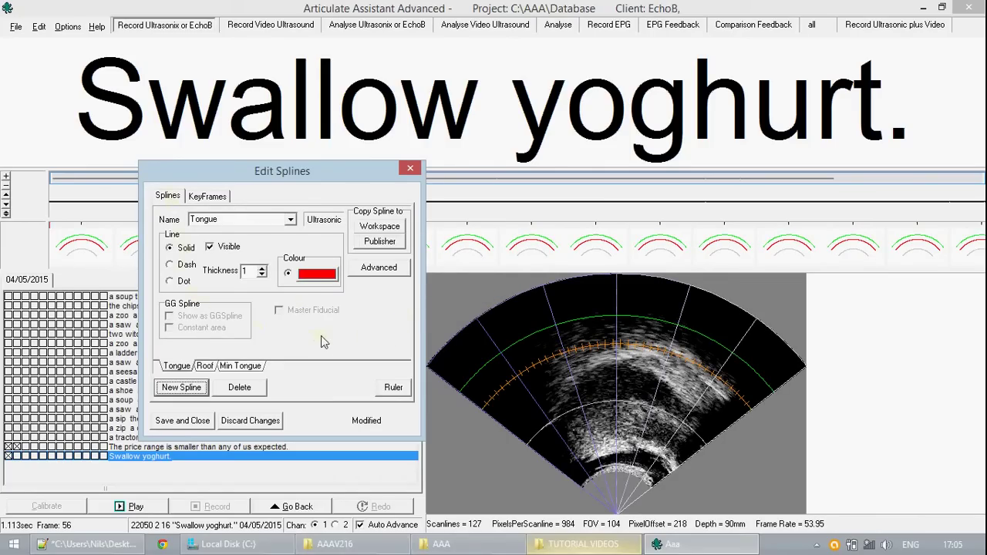
On the KeyFrames page, select a 4.307 s span of the recording
click(205, 197)
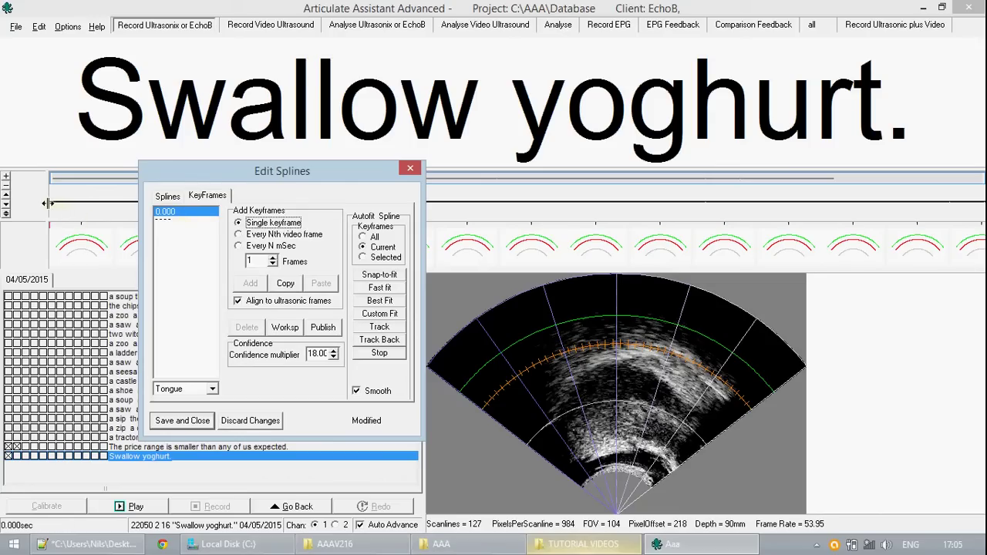
click(205, 214)
drag(269, 171, 274, 183)
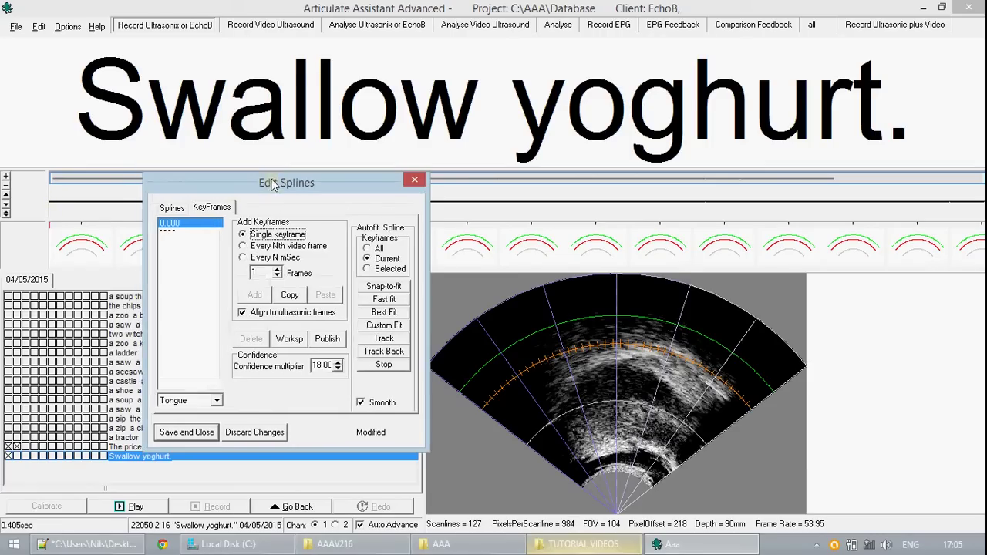
click(114, 195)
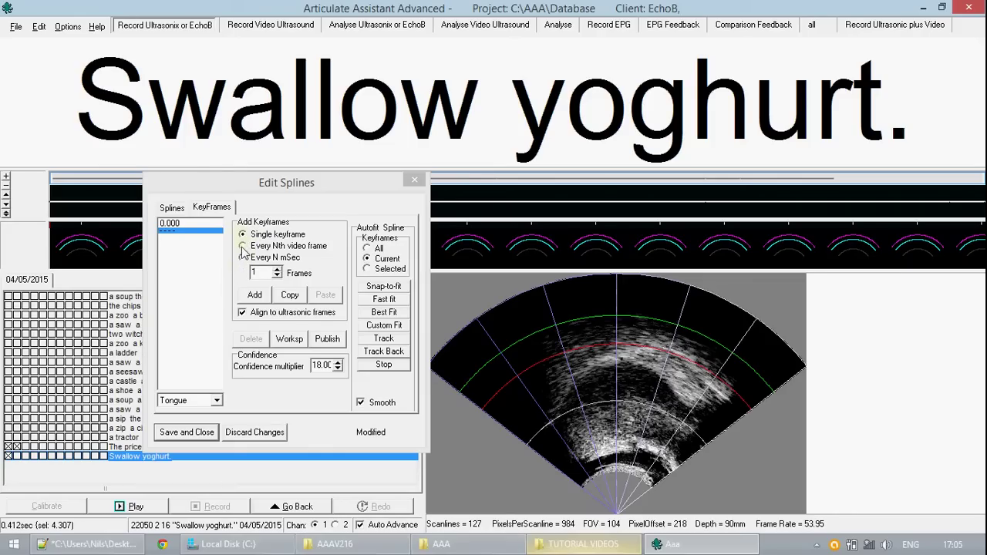
Set keyframing to Every Nth video frame with a frame interval of 1
click(243, 245)
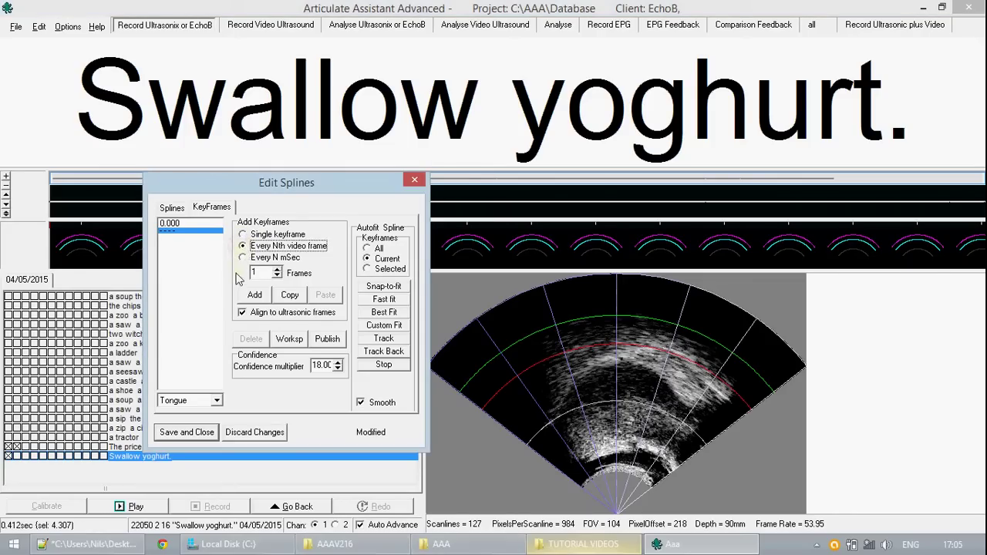
double_click(252, 273)
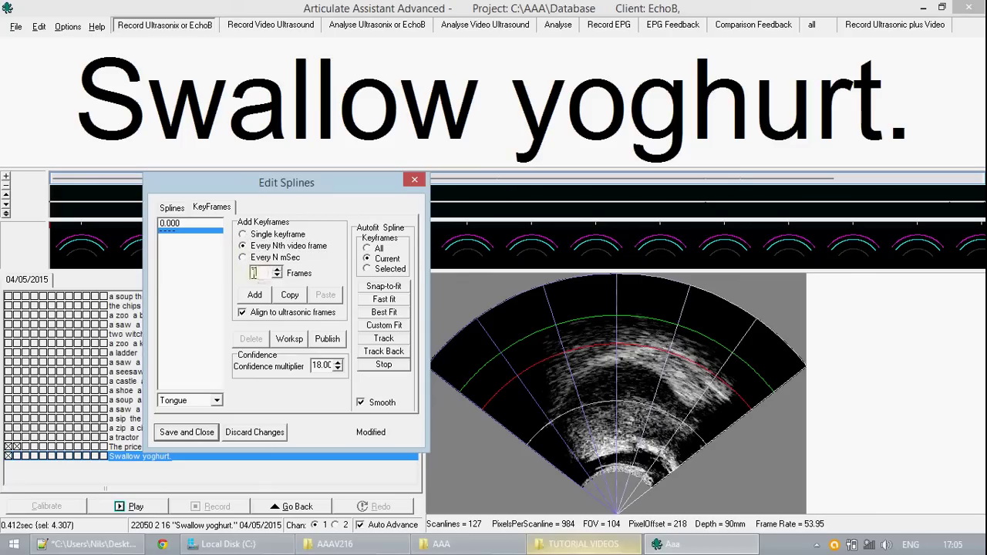
click(254, 274)
click(277, 276)
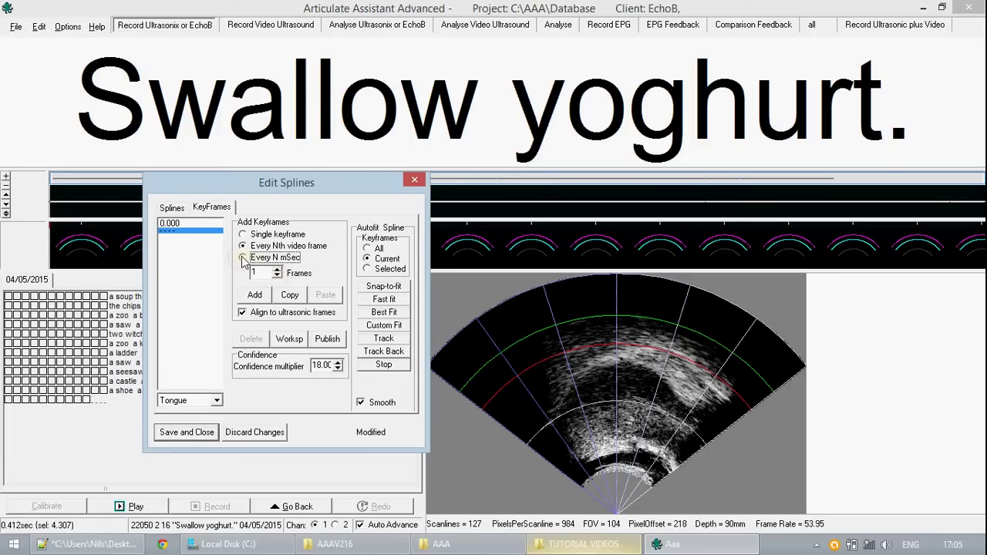
click(244, 259)
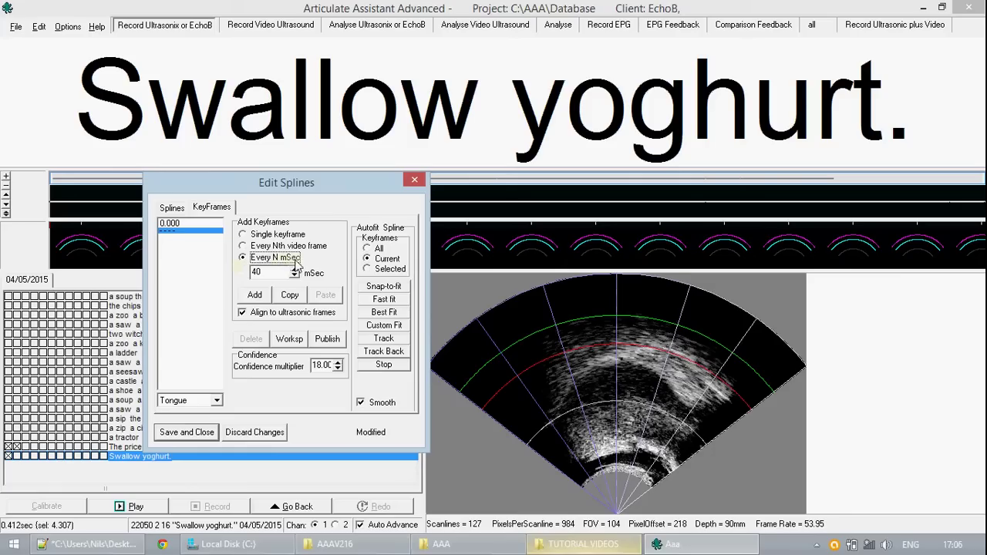
click(243, 246)
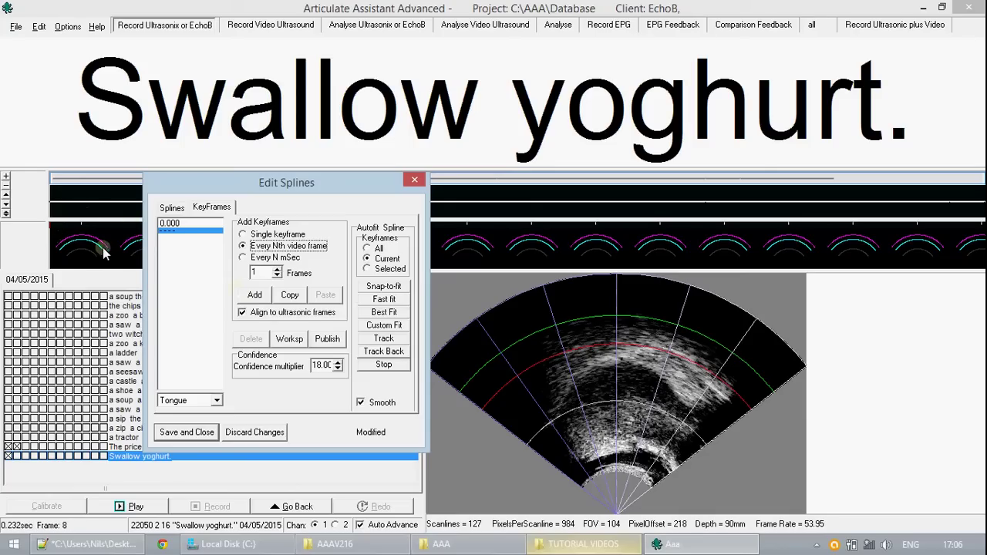
Add Tongue keyframes at every video frame and select the first keyframe at 0.000
click(254, 296)
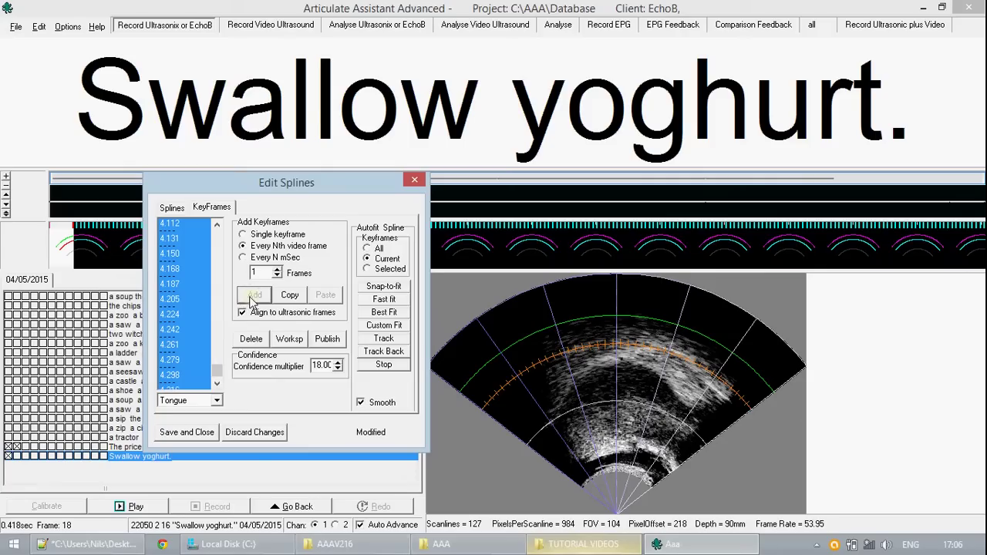
drag(218, 374, 217, 233)
click(194, 241)
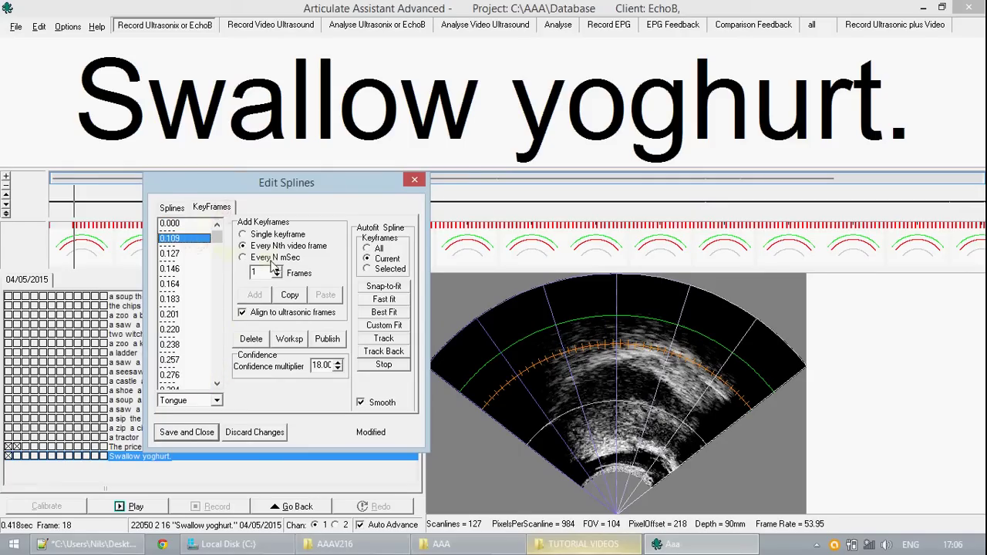
click(185, 223)
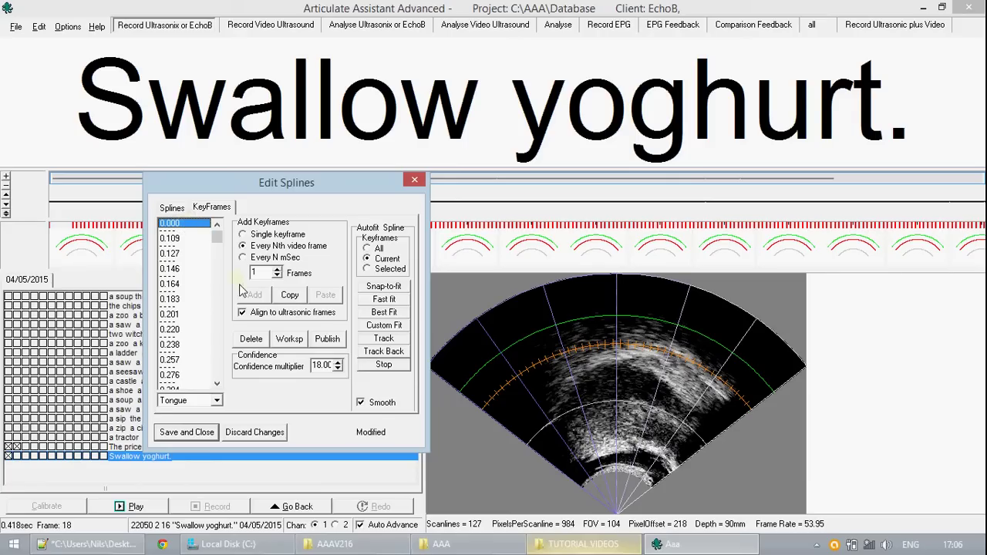
click(216, 400)
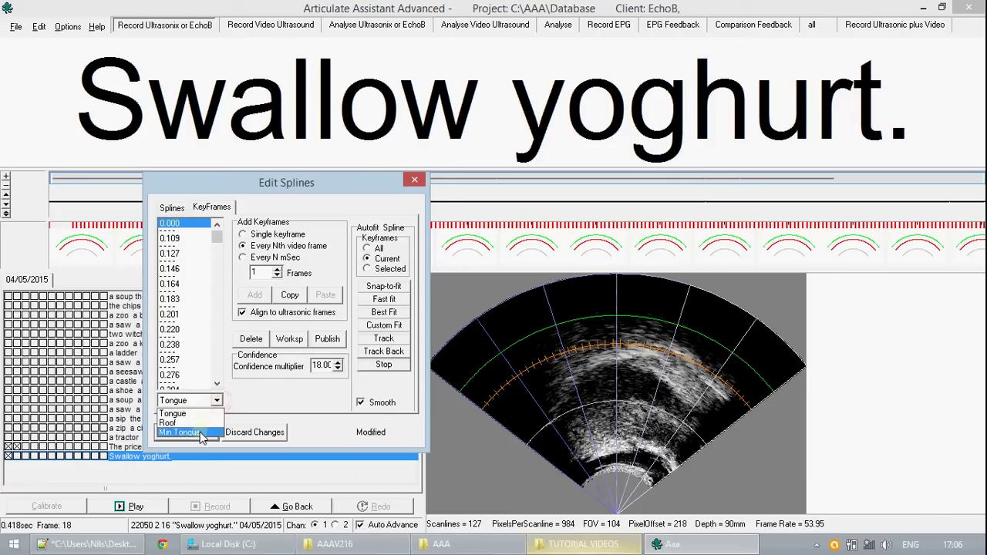
Switch to the Roof spline and trace it along the palate and down the fan's left side
click(168, 423)
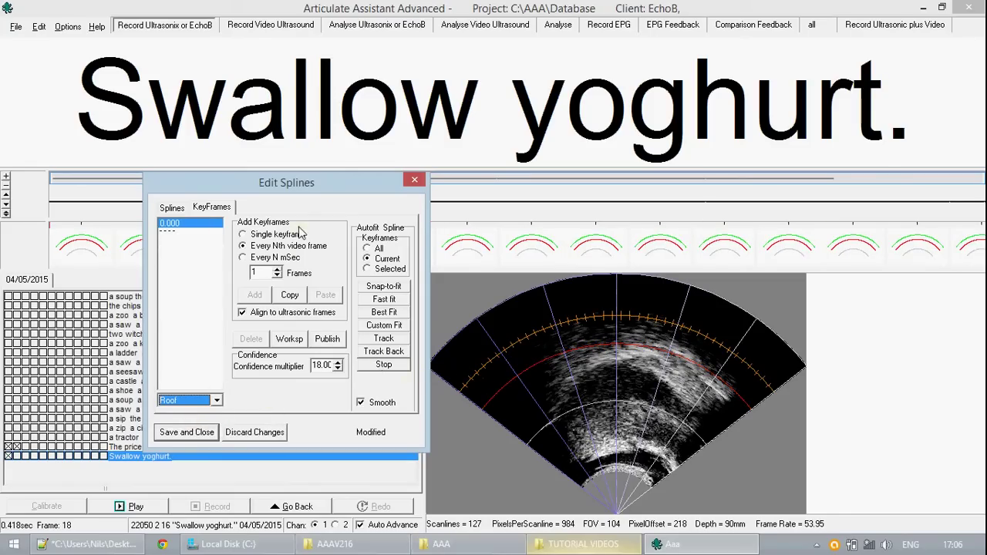
drag(345, 188, 319, 211)
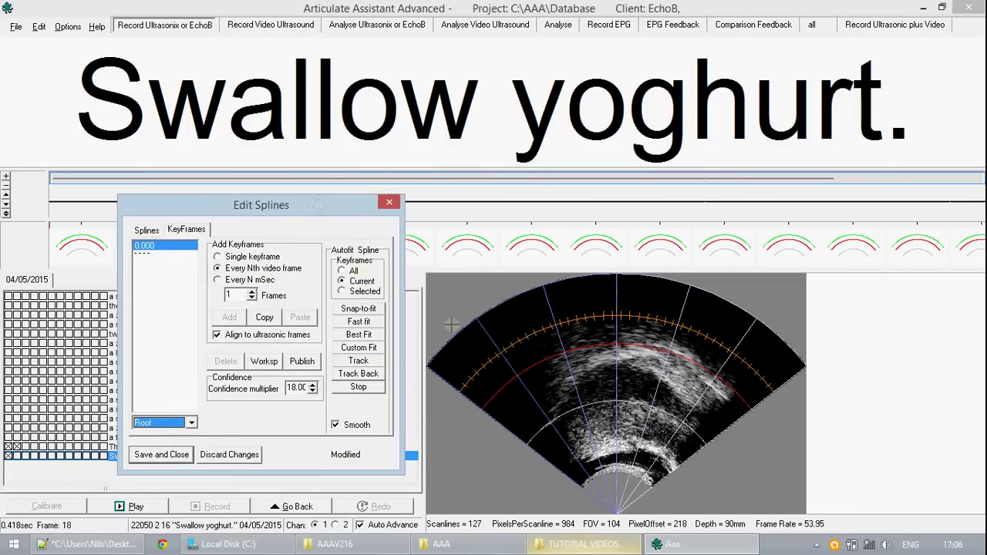
click(464, 389)
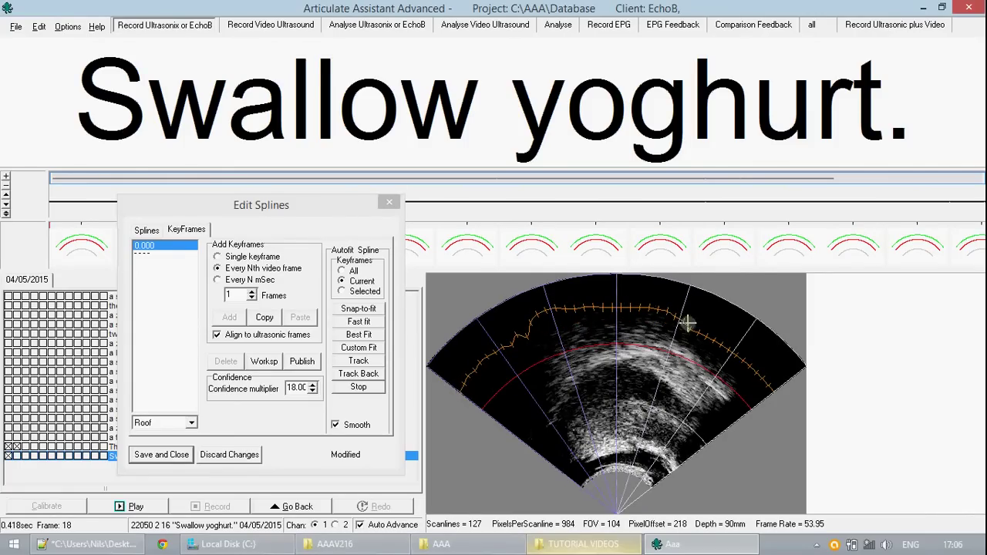
drag(734, 344, 760, 375)
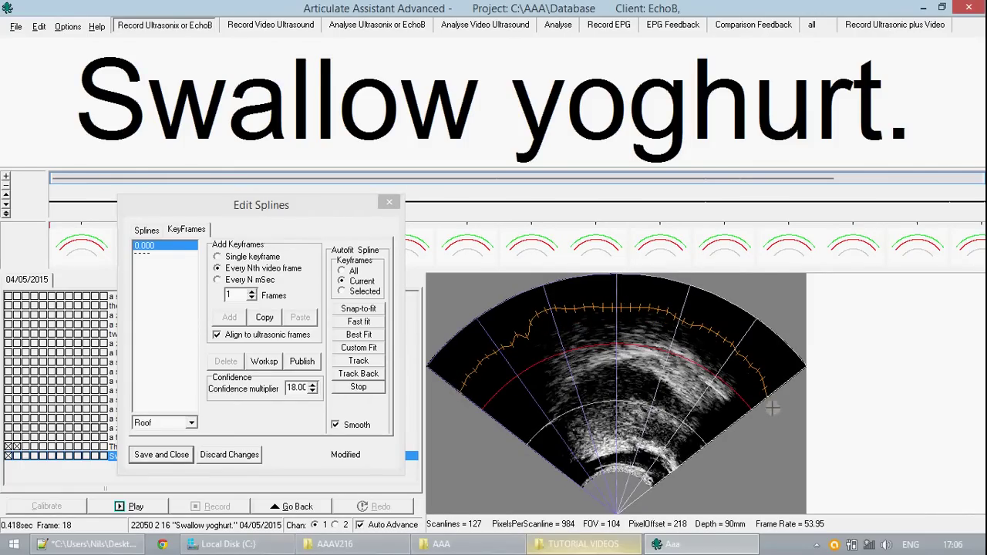
mouse_move(500, 312)
mouse_down()
mouse_move(533, 320)
mouse_move(491, 364)
mouse_move(473, 408)
mouse_up()
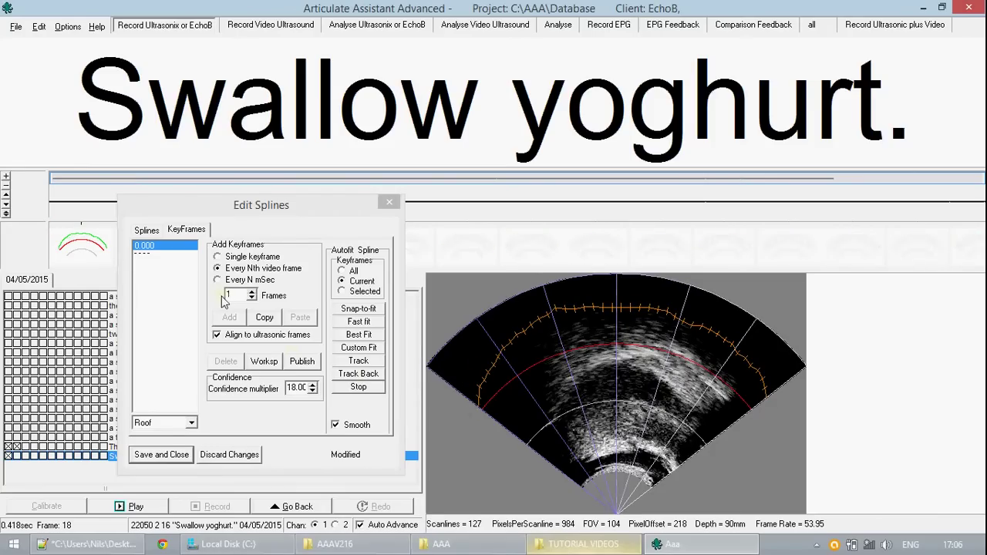
Switch to the Min Tongue spline and drag its left and right ends down around the lower contour
click(193, 423)
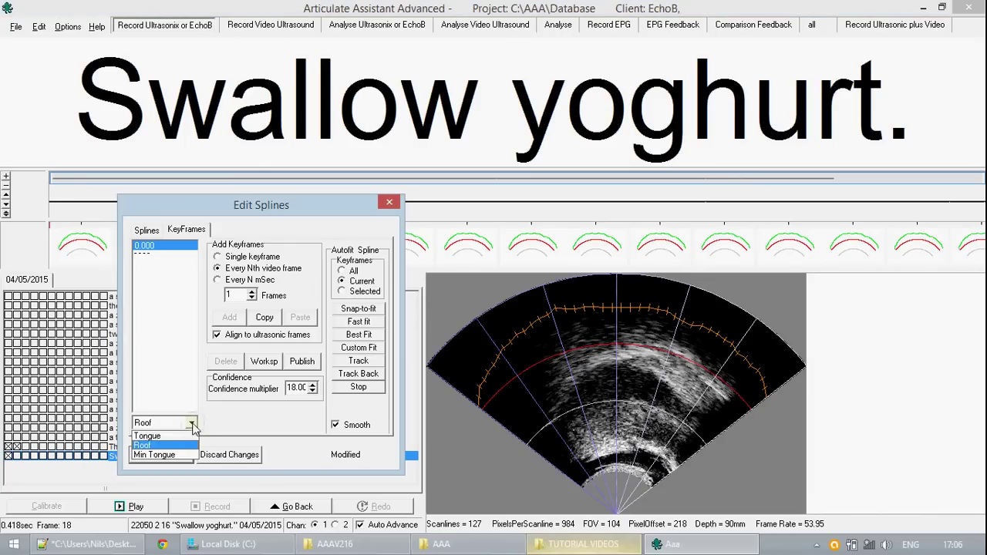
click(184, 459)
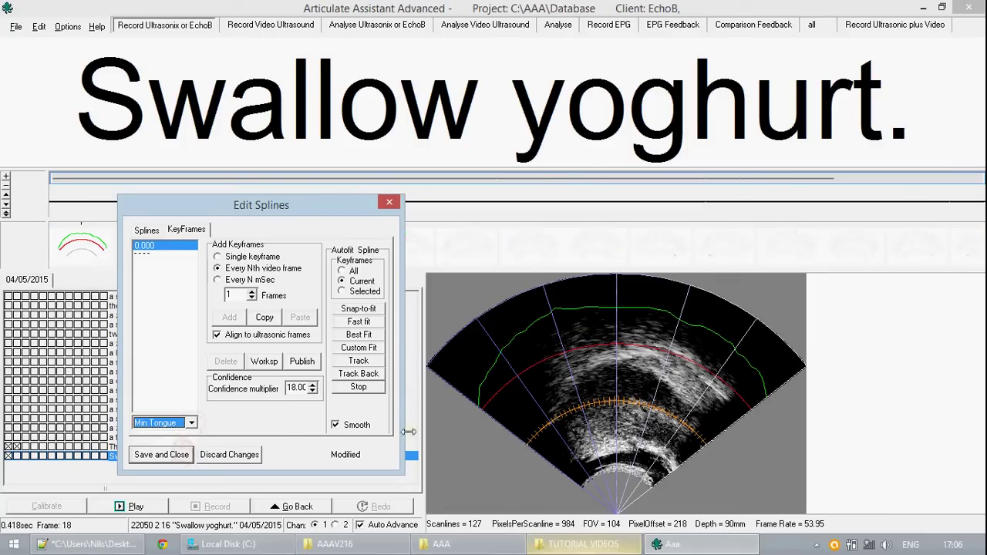
click(588, 404)
mouse_move(565, 440)
mouse_down()
mouse_move(565, 468)
mouse_move(569, 444)
mouse_up()
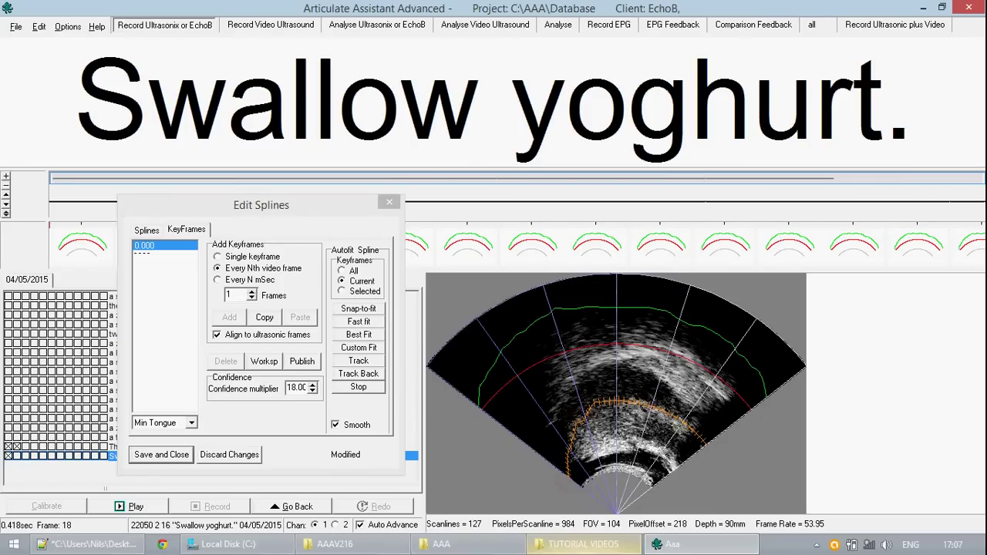
drag(699, 436, 705, 444)
From frame 12, add Min Tongue keyframes at every video frame and select keyframe 0.109
click(97, 256)
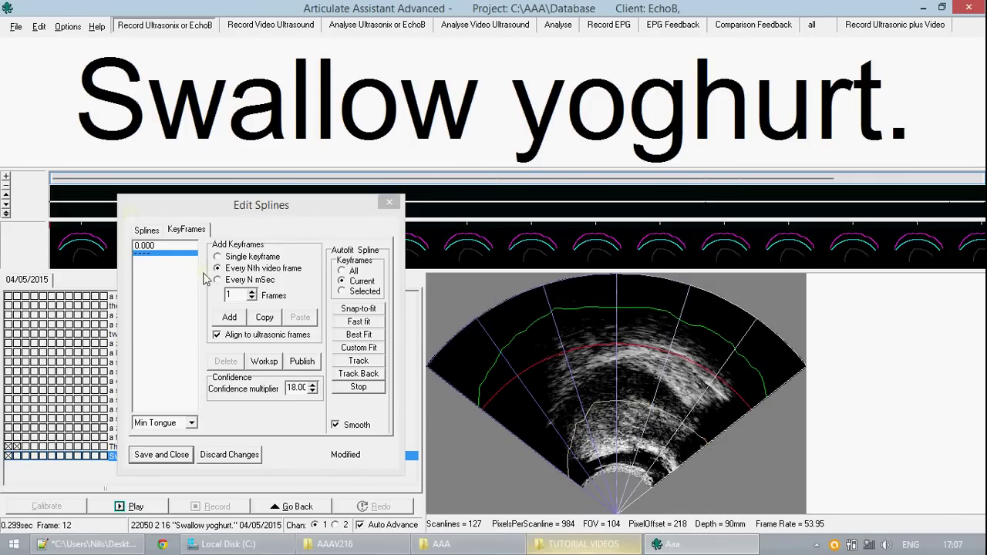
click(231, 318)
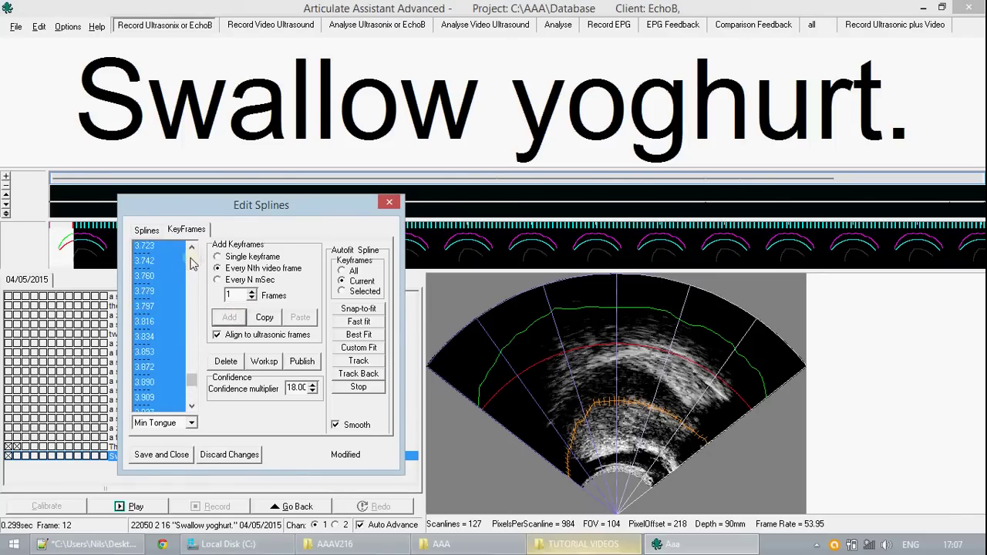
click(174, 260)
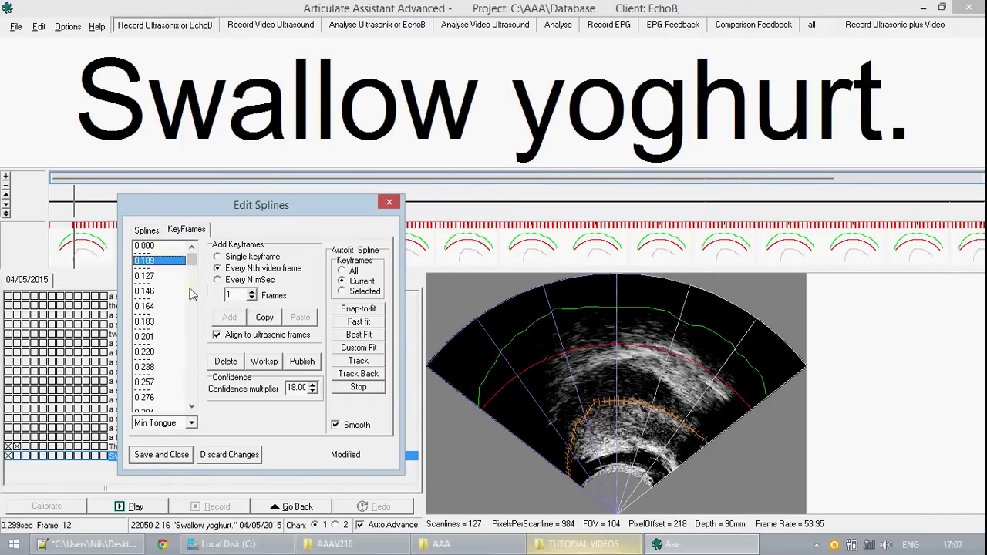
Trace the Tongue spline along the tongue surface, redraw its left end, and snap it to the edge
click(187, 425)
click(186, 435)
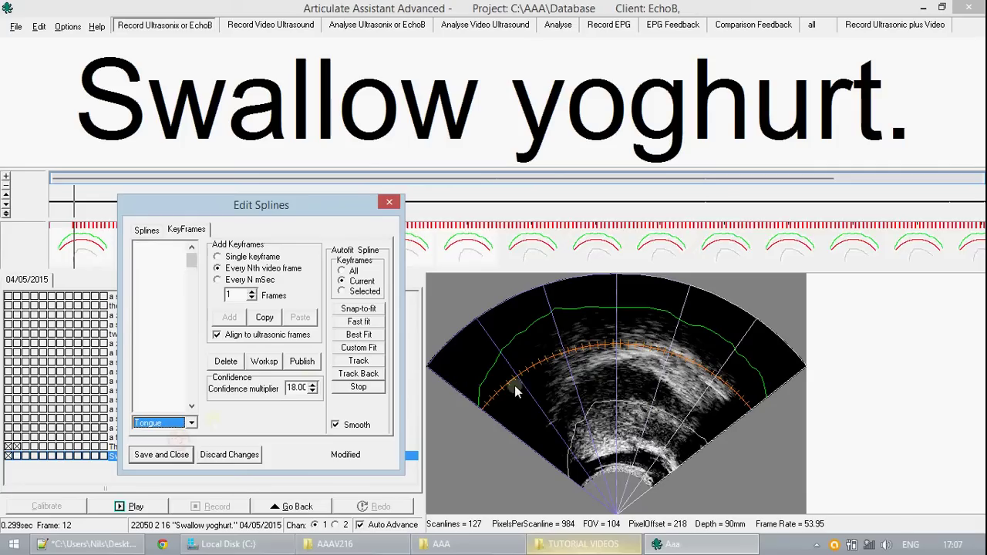
click(542, 444)
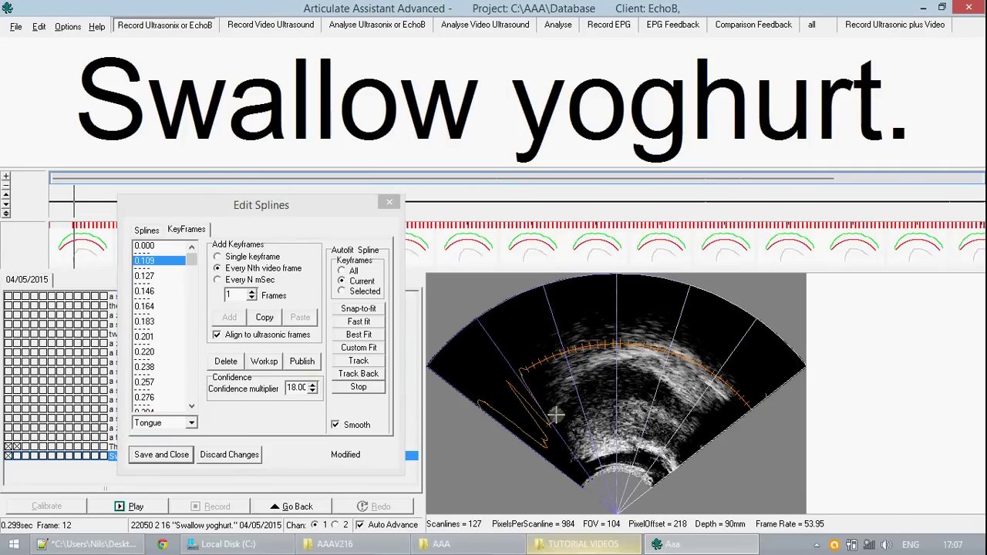
mouse_move(567, 398)
mouse_down()
mouse_move(580, 369)
mouse_move(606, 361)
mouse_move(698, 387)
mouse_move(713, 405)
mouse_up()
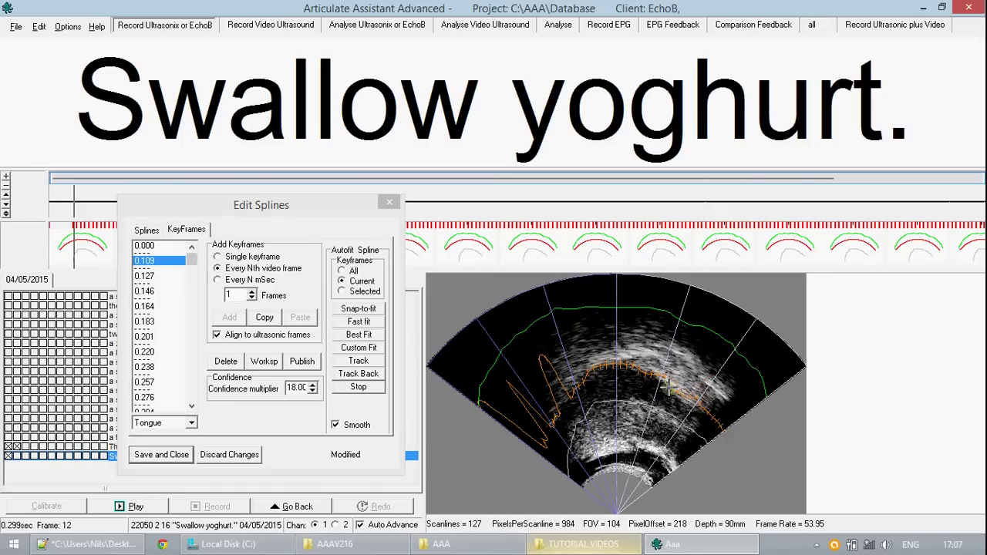
drag(565, 392, 544, 455)
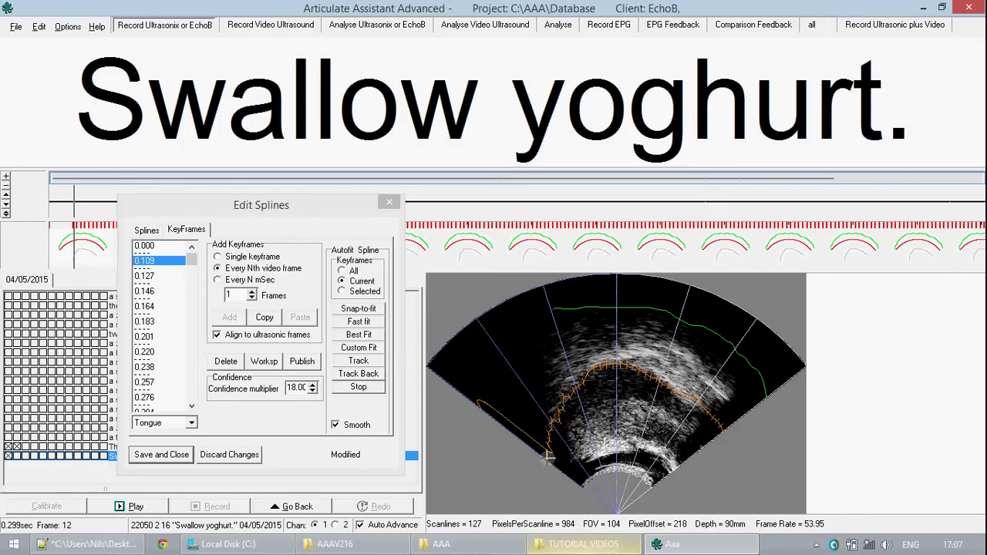
click(369, 311)
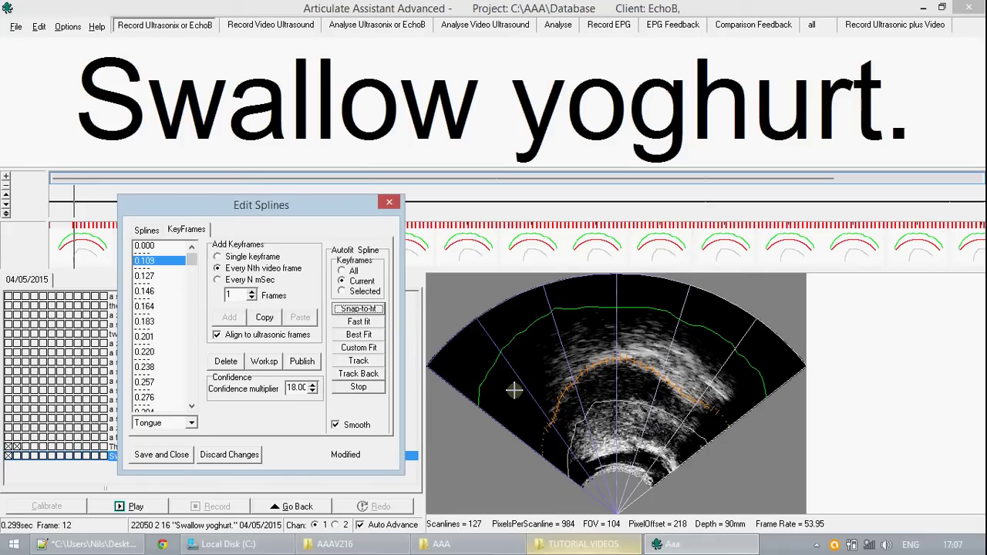
click(514, 391)
In Ultrasonic Setup, drag the gamma curve's top point right to flatten the grey-level curve
right_click(513, 391)
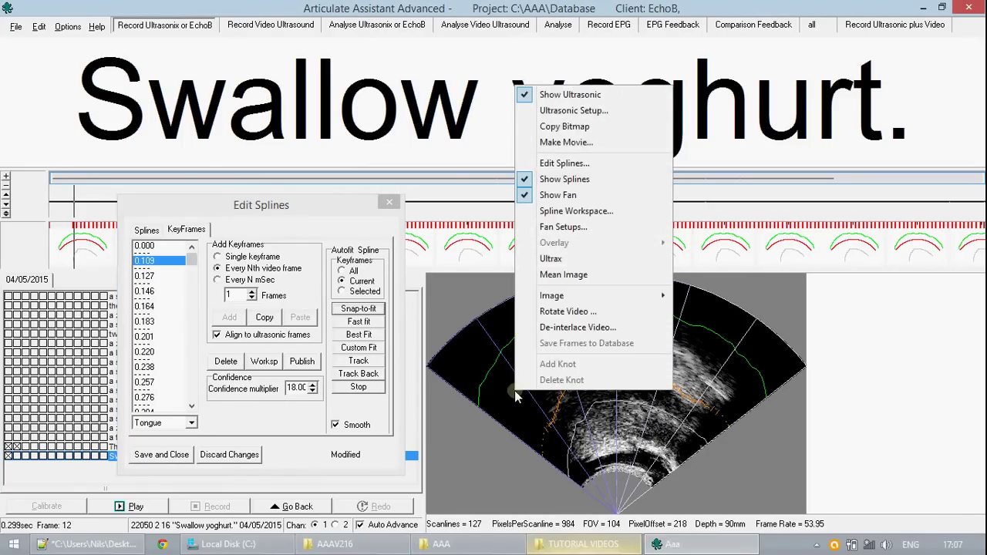
click(621, 113)
drag(624, 77, 209, 100)
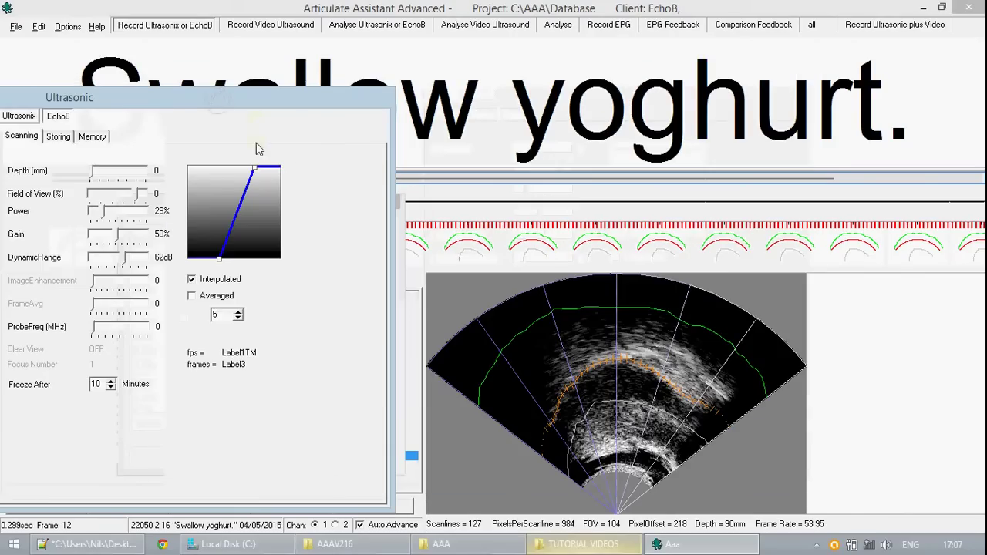
drag(254, 167, 263, 174)
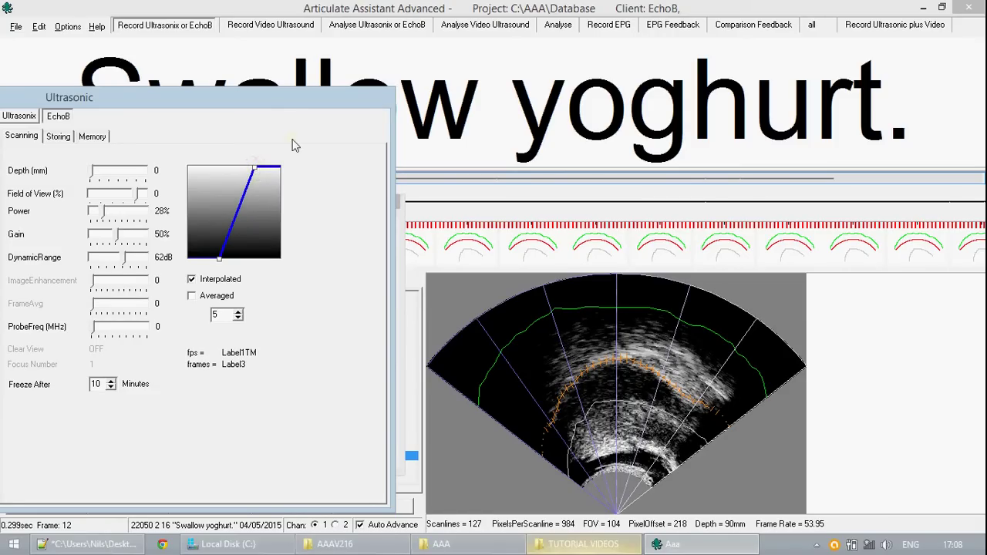
drag(269, 110, 565, 20)
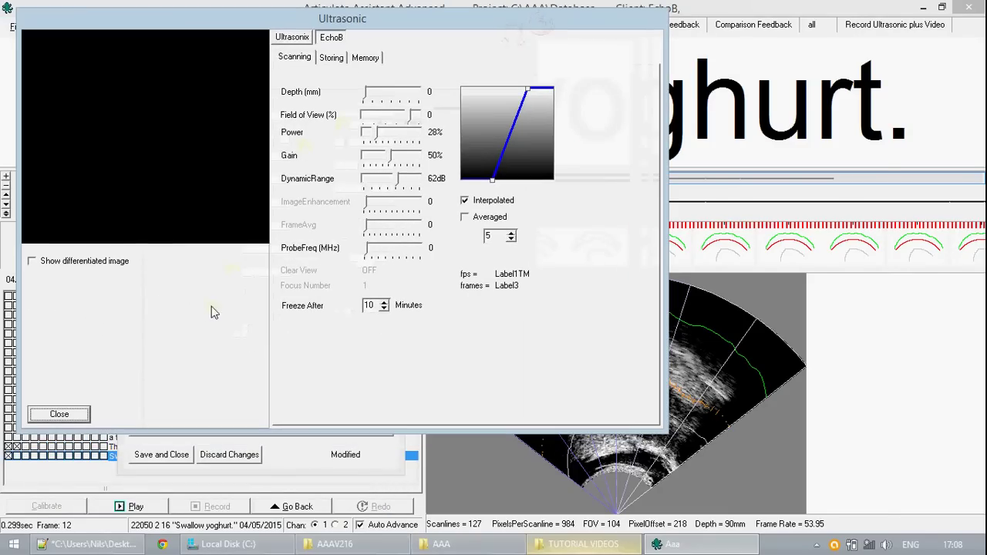
click(59, 414)
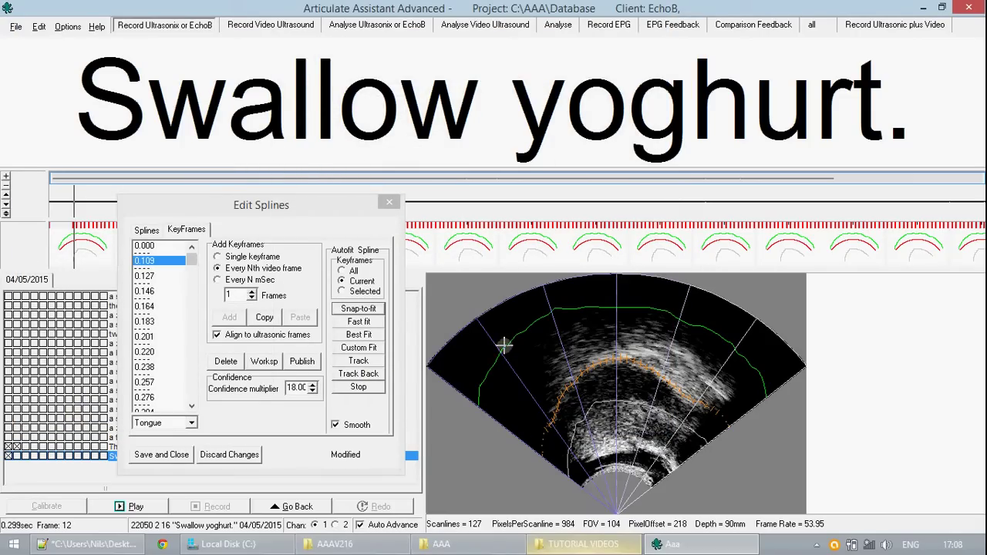
Select a range of keyframes and auto-track the Tongue contour through them up to 0.424 s
click(275, 212)
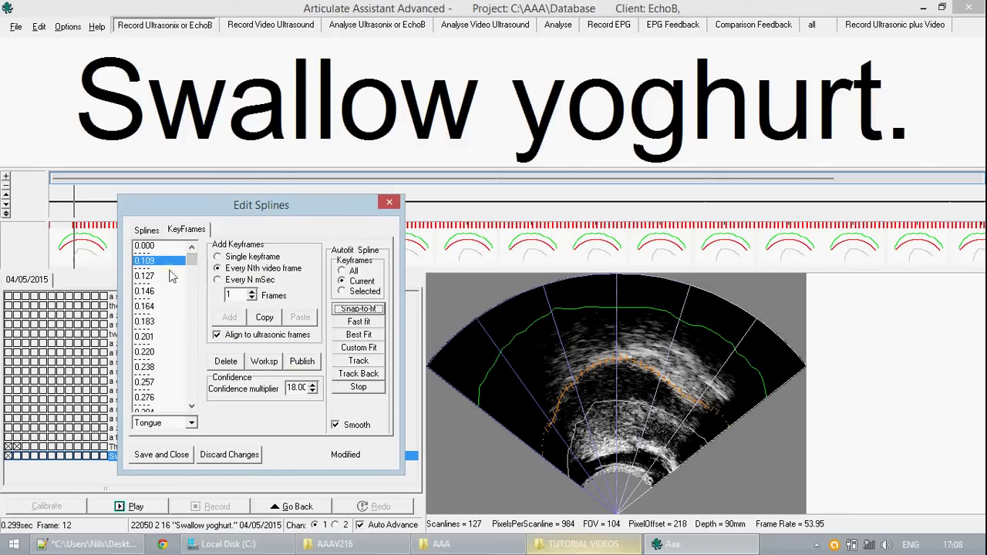
drag(190, 263, 189, 385)
shift+click(166, 406)
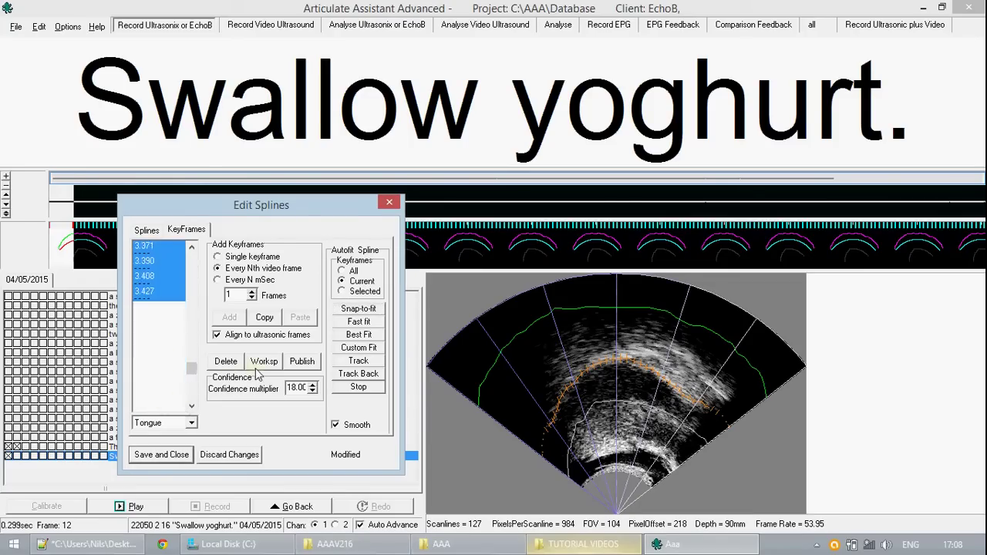
click(351, 362)
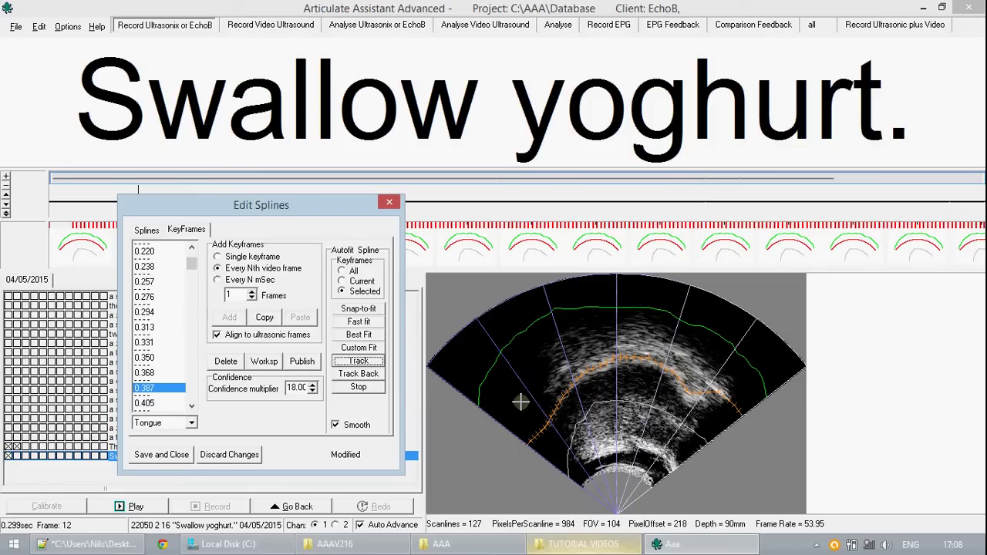
click(352, 387)
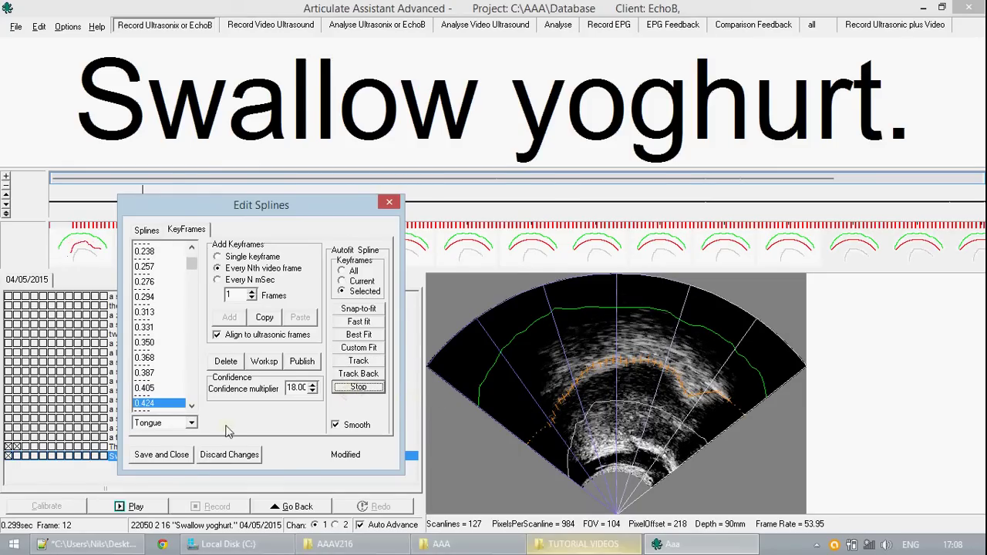
Save and close the spline edits, then open 'The price range is smaller than any of us expected.' at frame 150
click(174, 454)
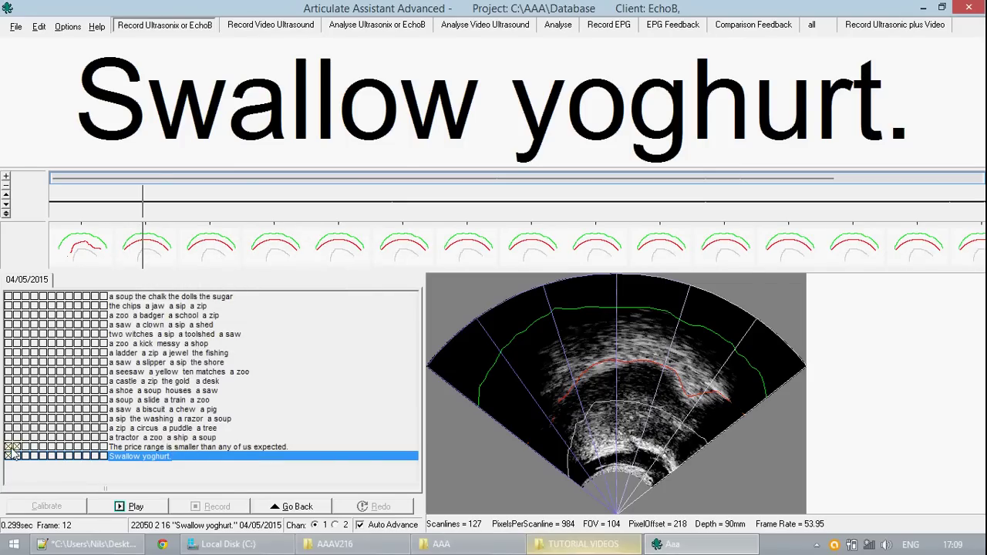
click(10, 447)
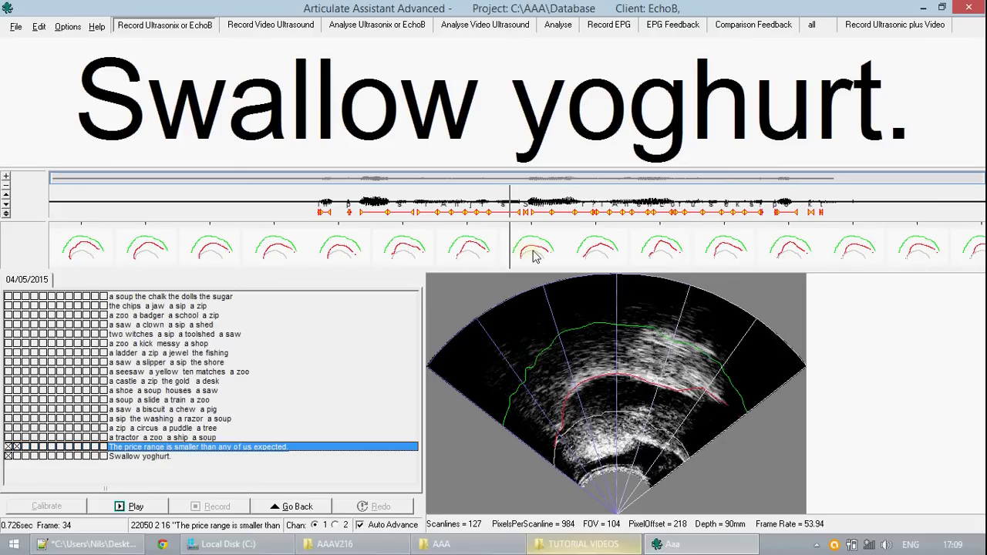
click(534, 257)
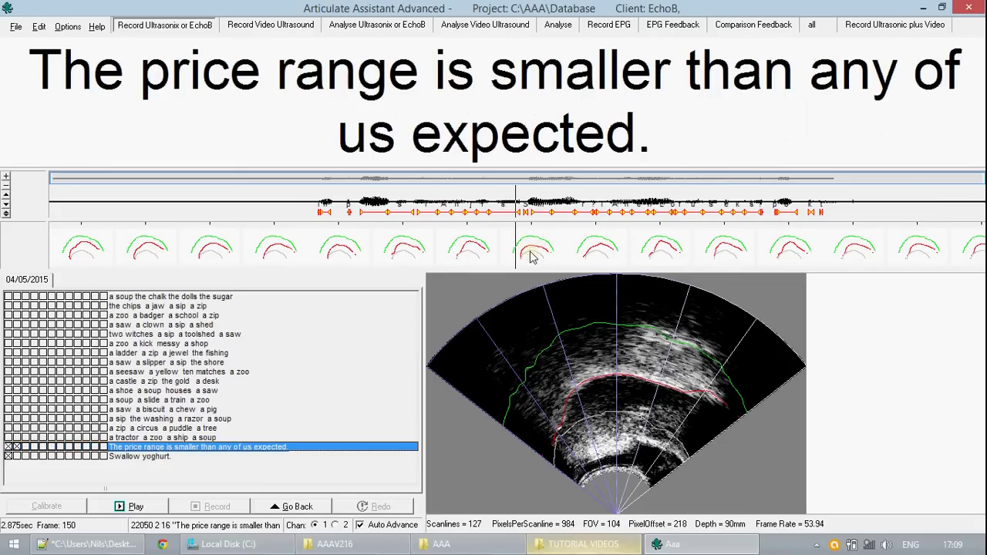